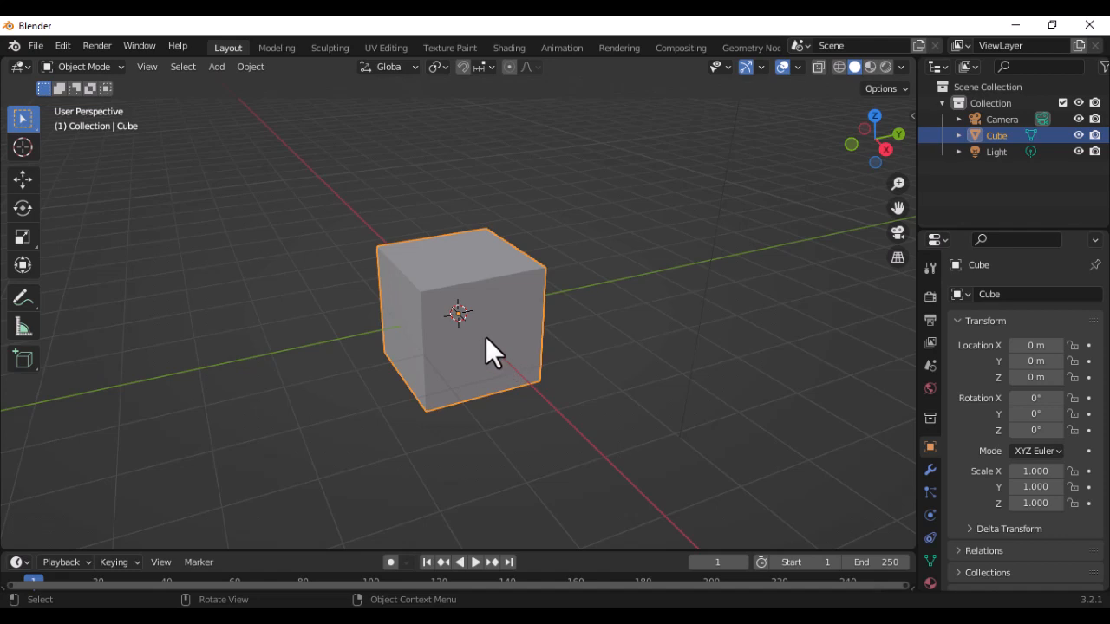
# Step: Delete the default cube and add a mesh cylinder at the world origin
pyautogui.press('Delete')
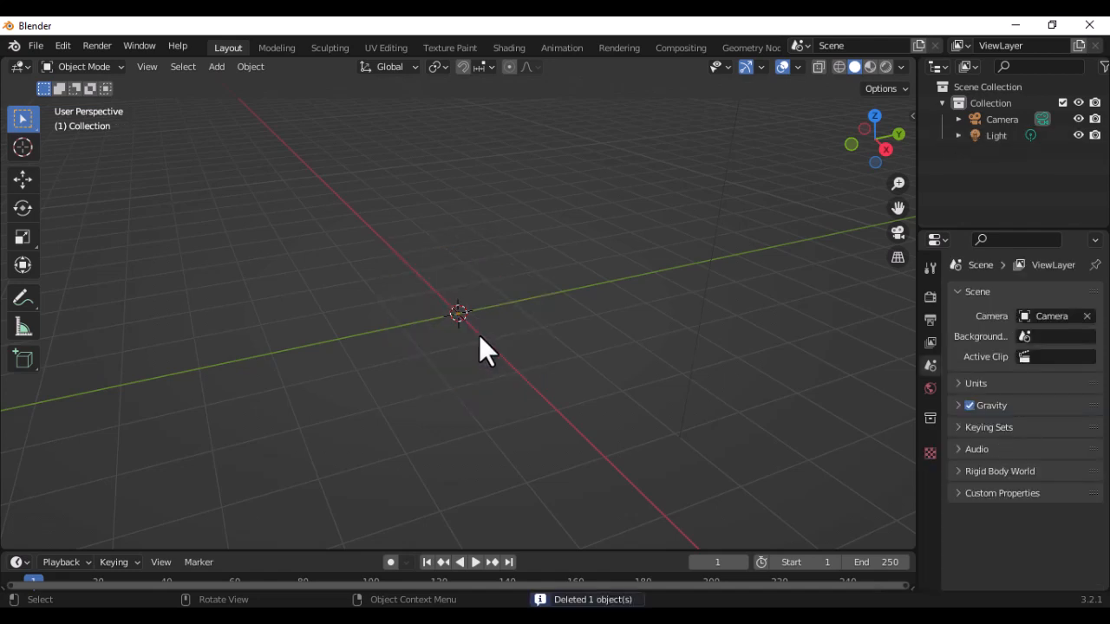
pyautogui.scroll(-9, 480, 336)
pyautogui.scroll(6, 518, 325)
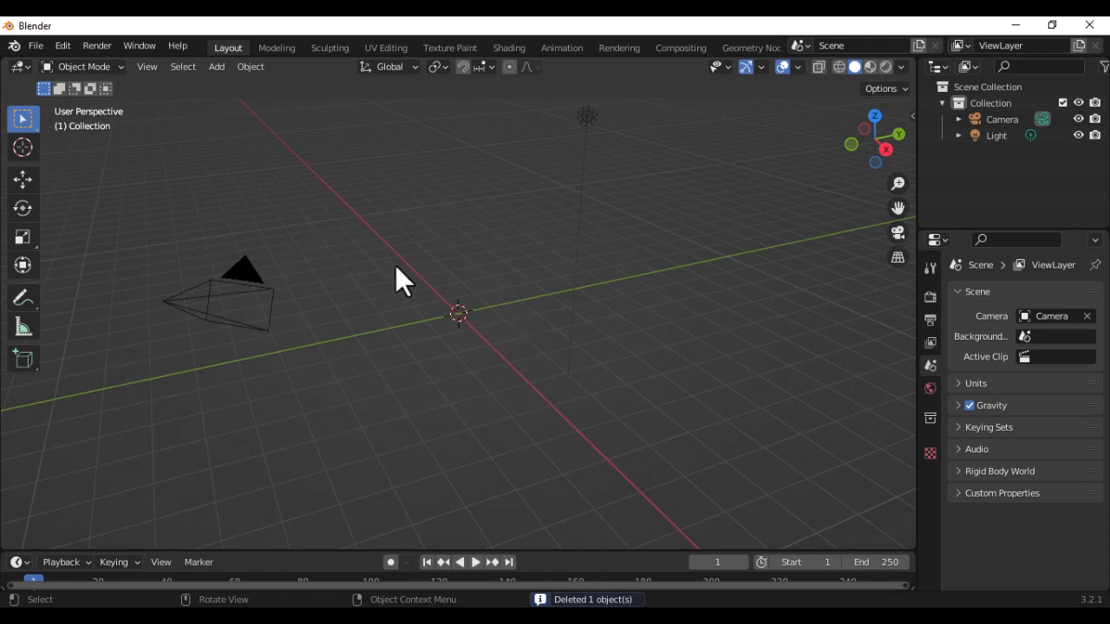
pyautogui.click(216, 69)
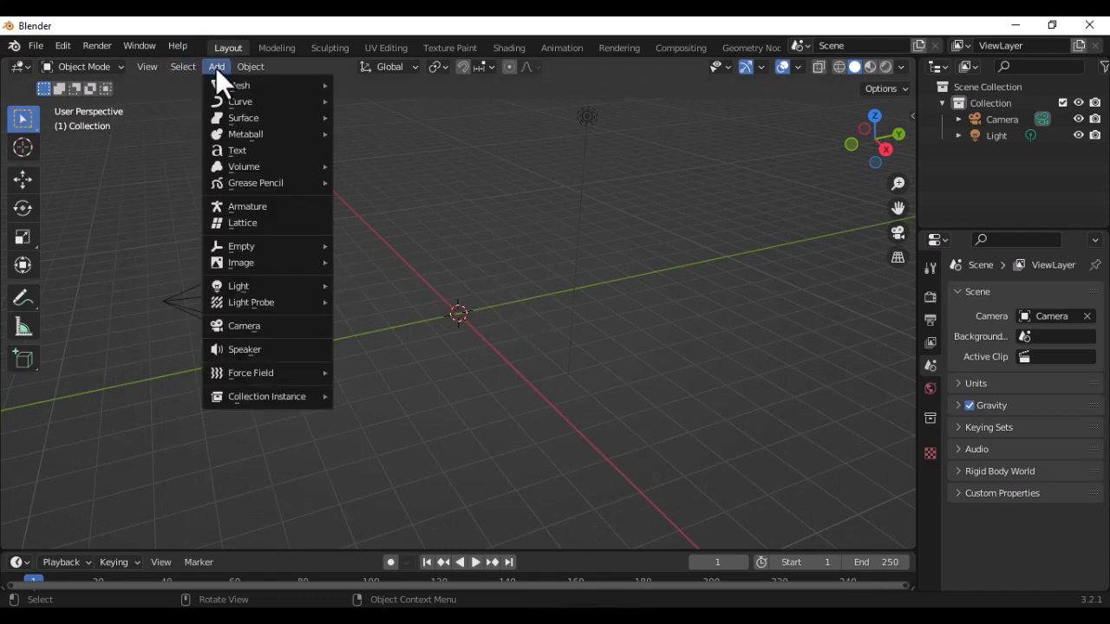
pyautogui.moveTo(229, 86)
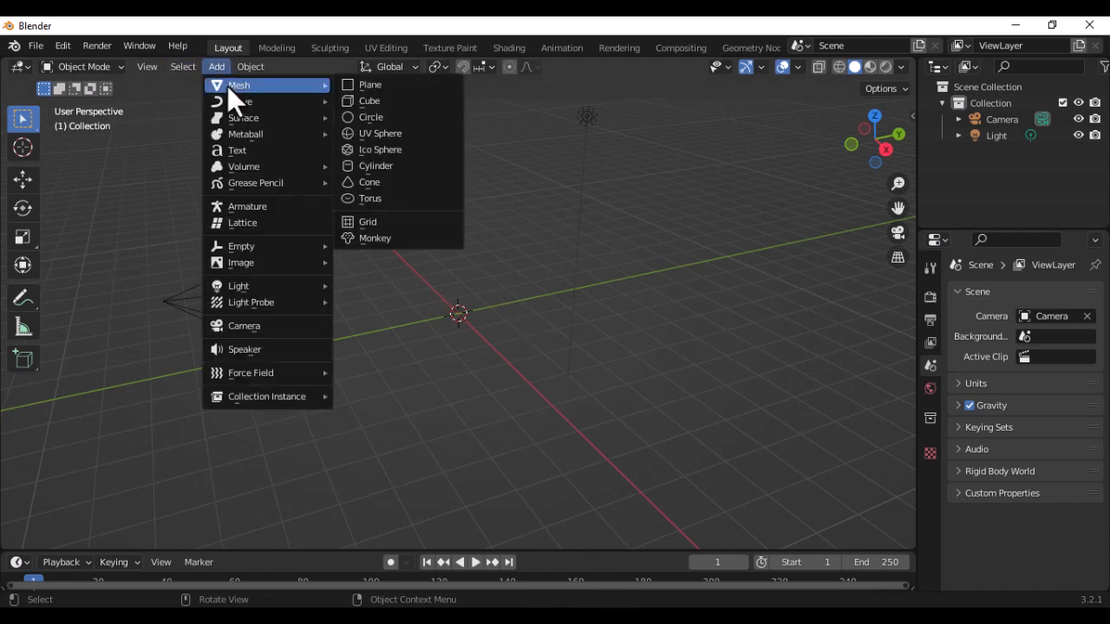
pyautogui.click(393, 166)
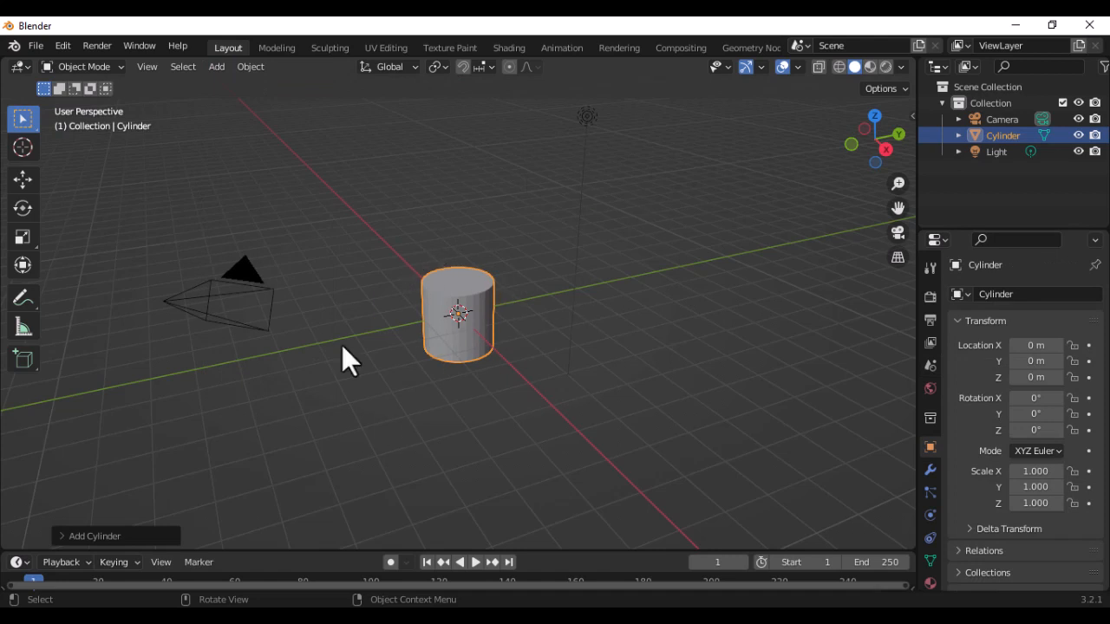
# Step: Set the new cylinder's vertex count to 8
pyautogui.scroll(4, 460, 337)
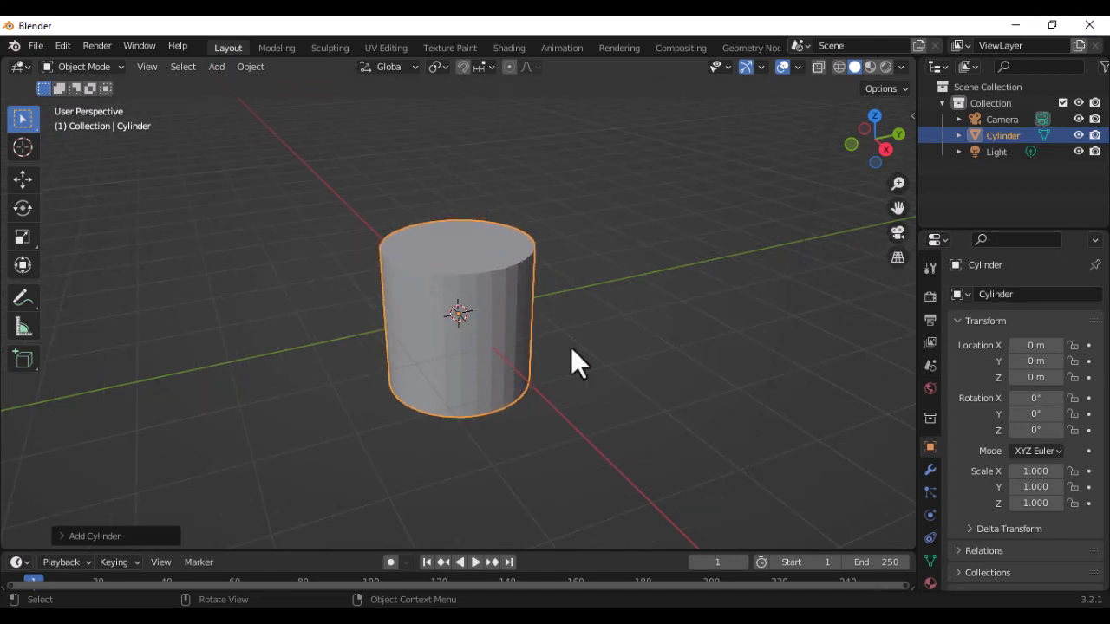
pyautogui.click(115, 535)
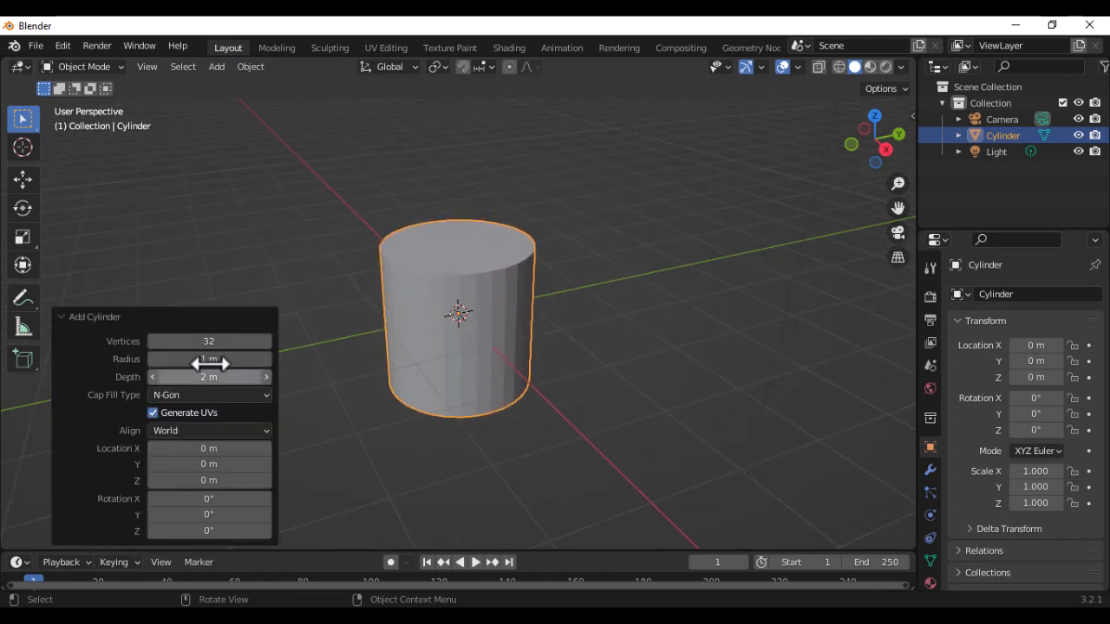
pyautogui.click(223, 341)
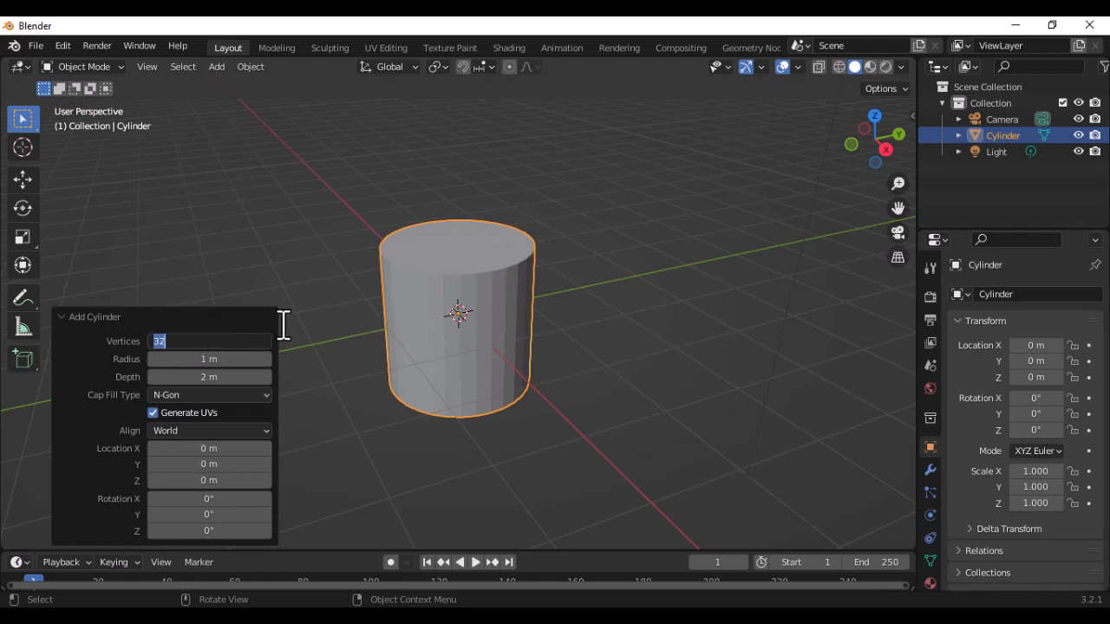
pyautogui.press('Return')
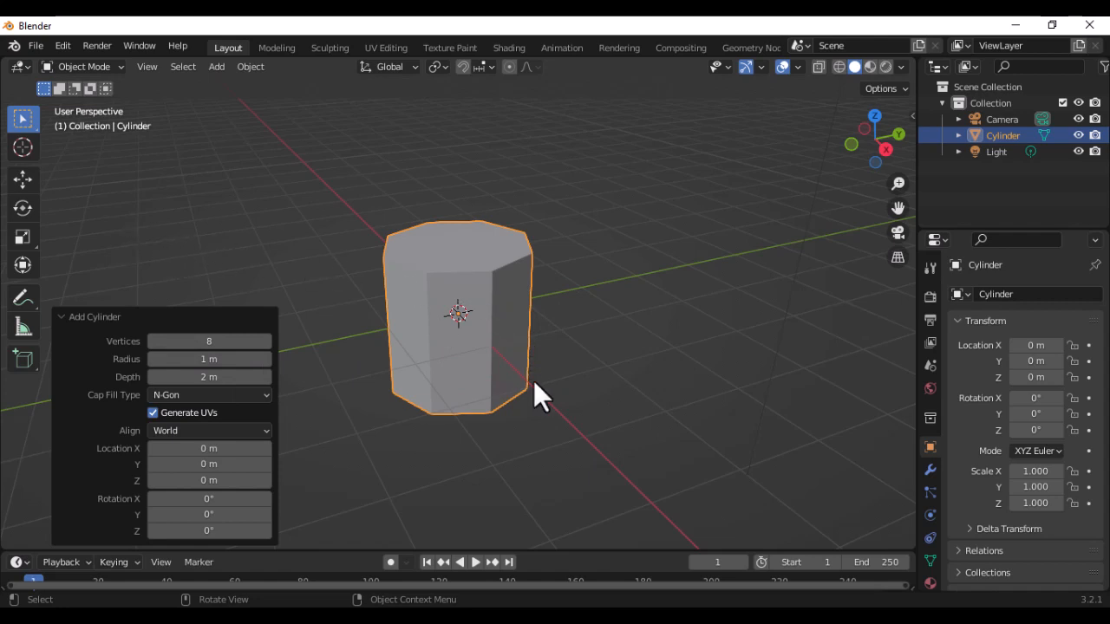
pyautogui.moveTo(516, 330)
pyautogui.mouseDown(button='middle')
pyautogui.moveTo(503, 280)
pyautogui.moveTo(512, 318)
pyautogui.mouseUp(button='middle')
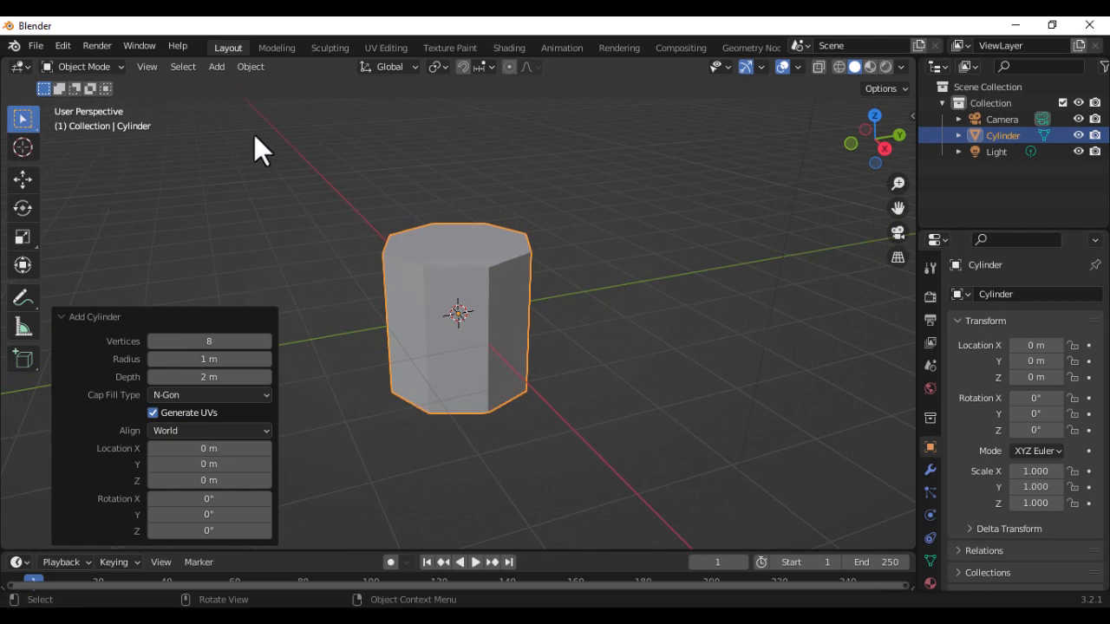
# Step: In Edit Mode with face selection, scale the cylinder's top face down to about 0.151
pyautogui.press('Tab')
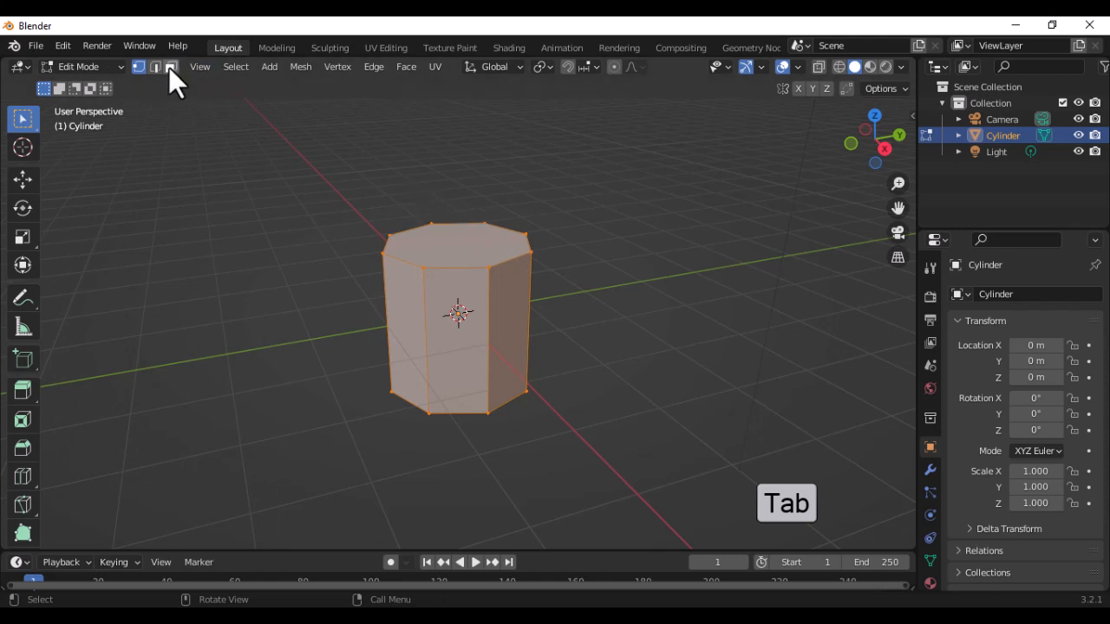
pyautogui.click(168, 67)
pyautogui.click(478, 250)
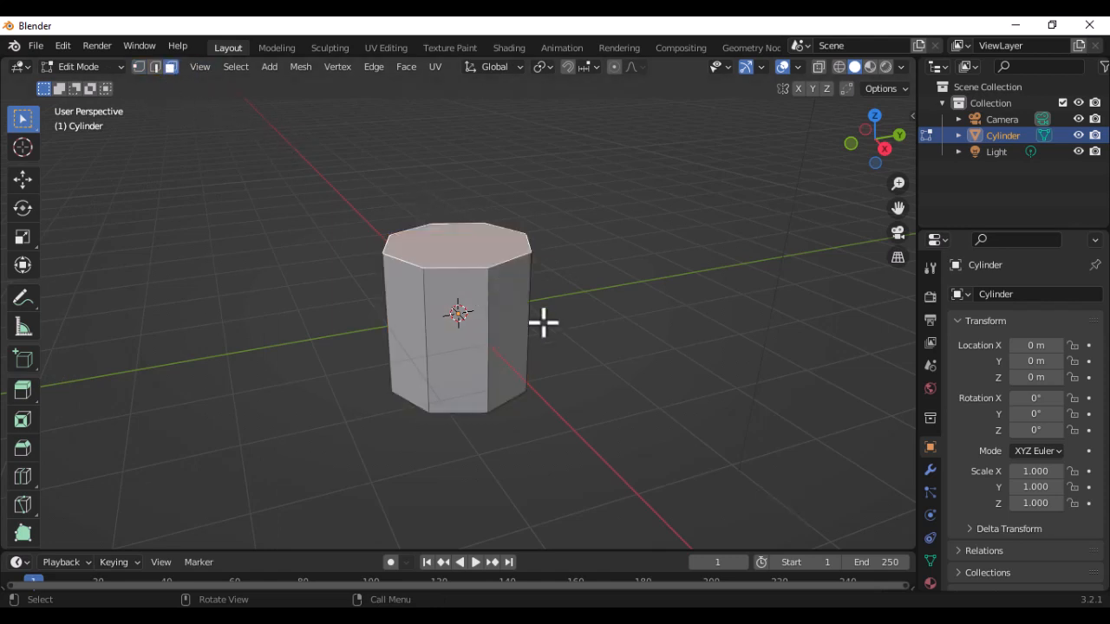
pyautogui.click(21, 238)
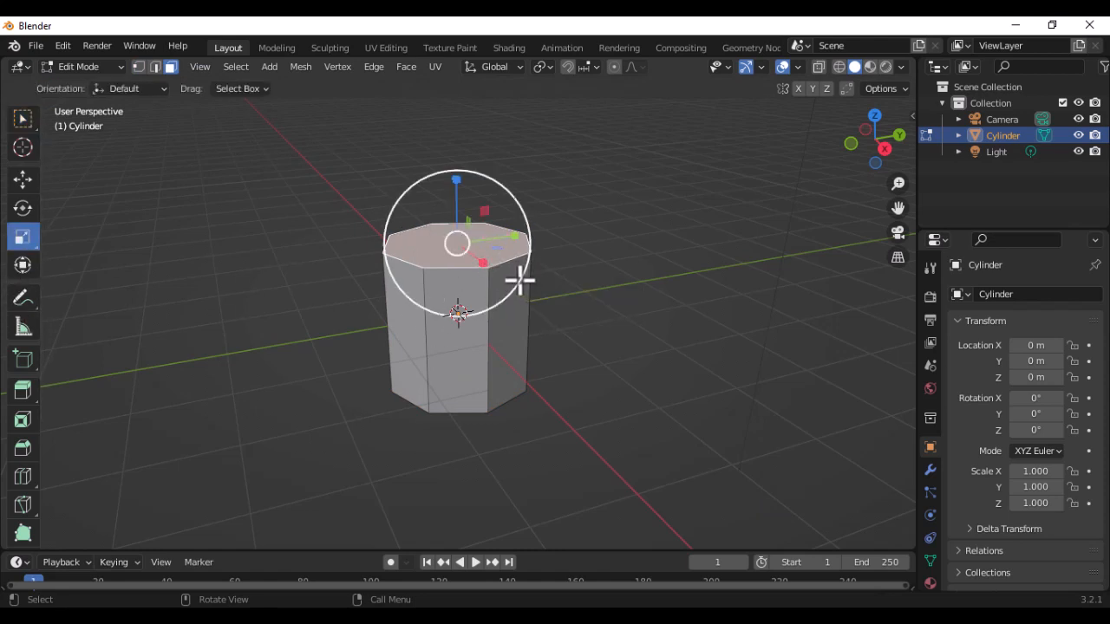
pyautogui.moveTo(518, 277); pyautogui.dragTo(471, 231)
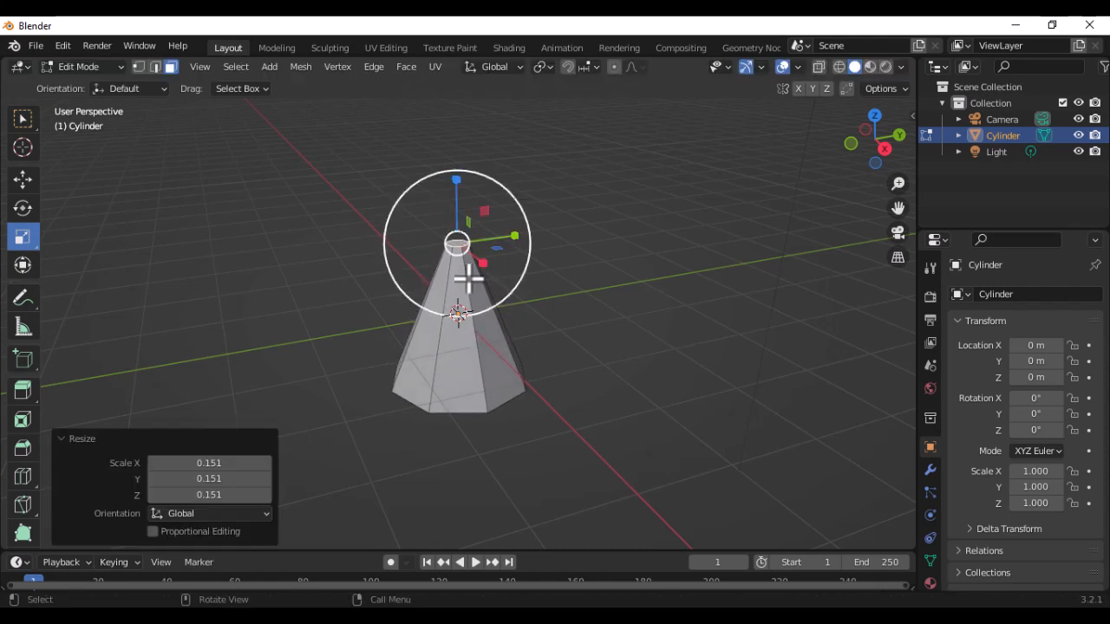
# Step: Set the top face's resize scale to 0.01 on X, Y and Z to form a pointed tip
pyautogui.scroll(2, 455, 224)
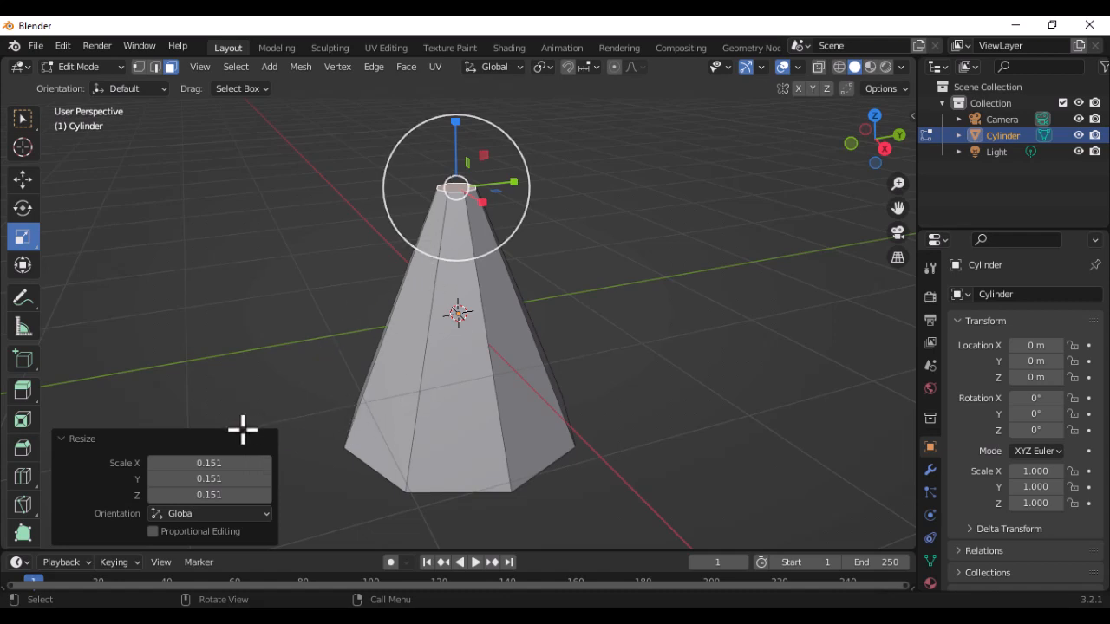
pyautogui.click(215, 462)
pyautogui.write('0')
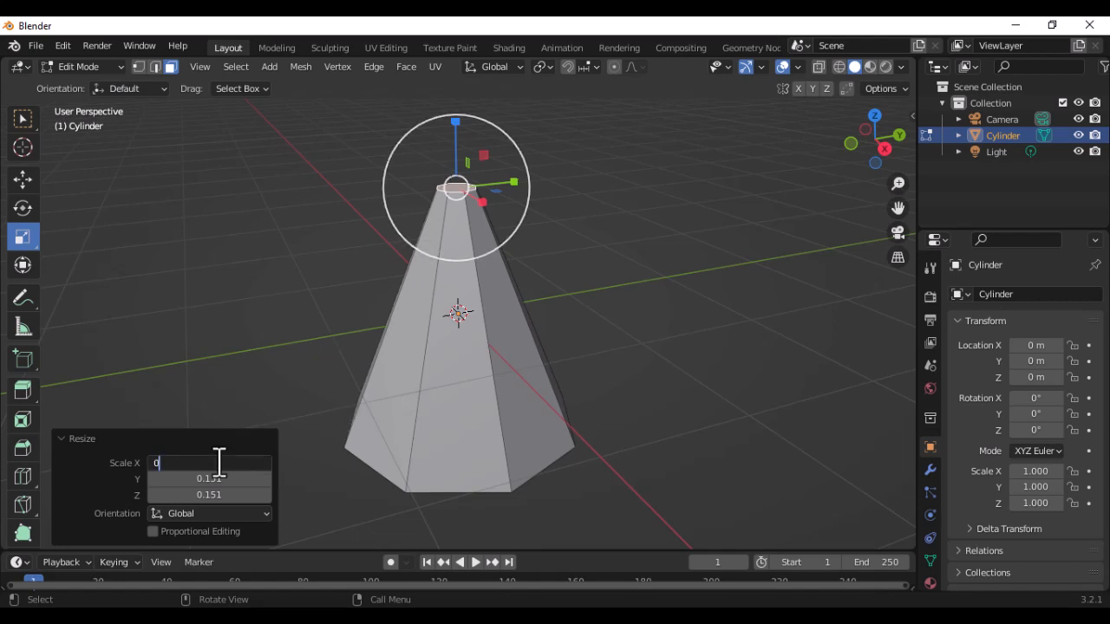
pyautogui.write('.01')
pyautogui.press('Tab')
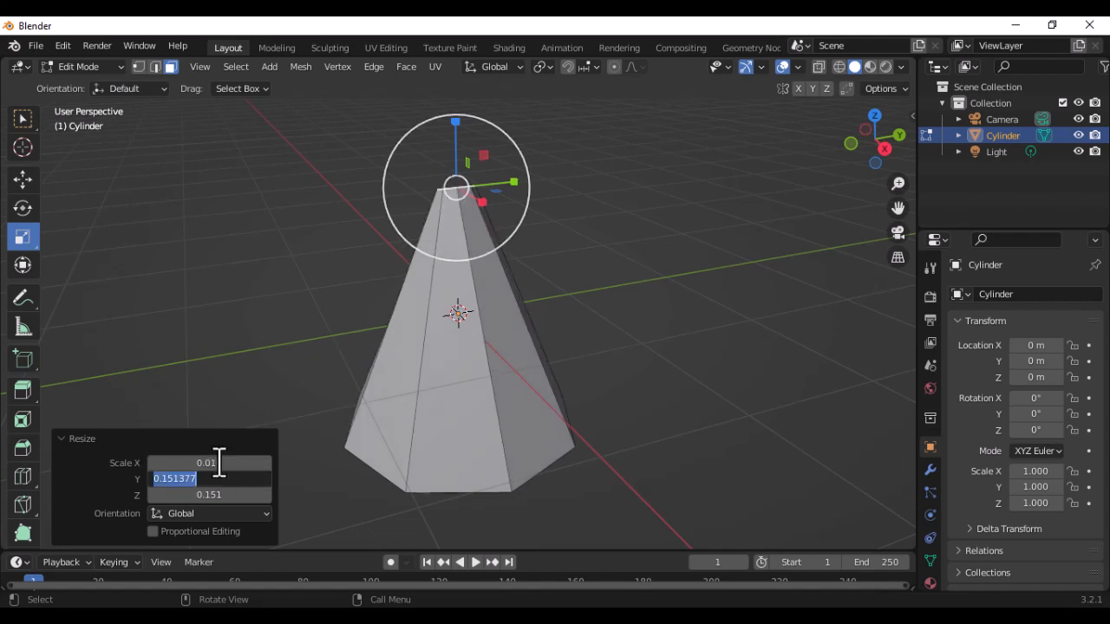
pyautogui.write('0.01')
pyautogui.press('Tab')
pyautogui.write('0')
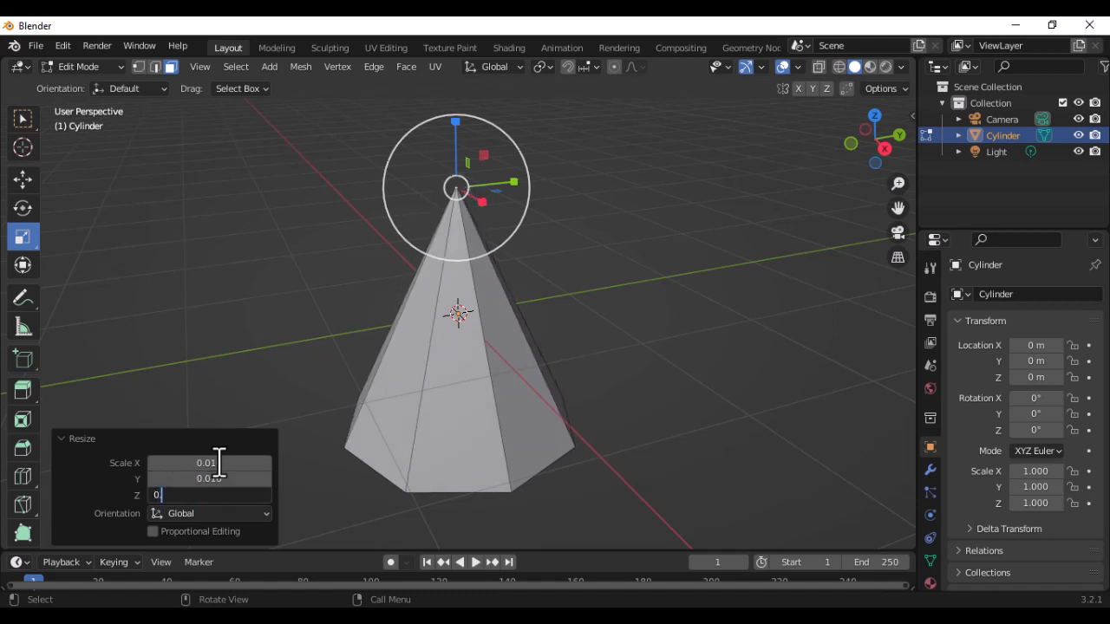
pyautogui.write('.01')
pyautogui.press('Return')
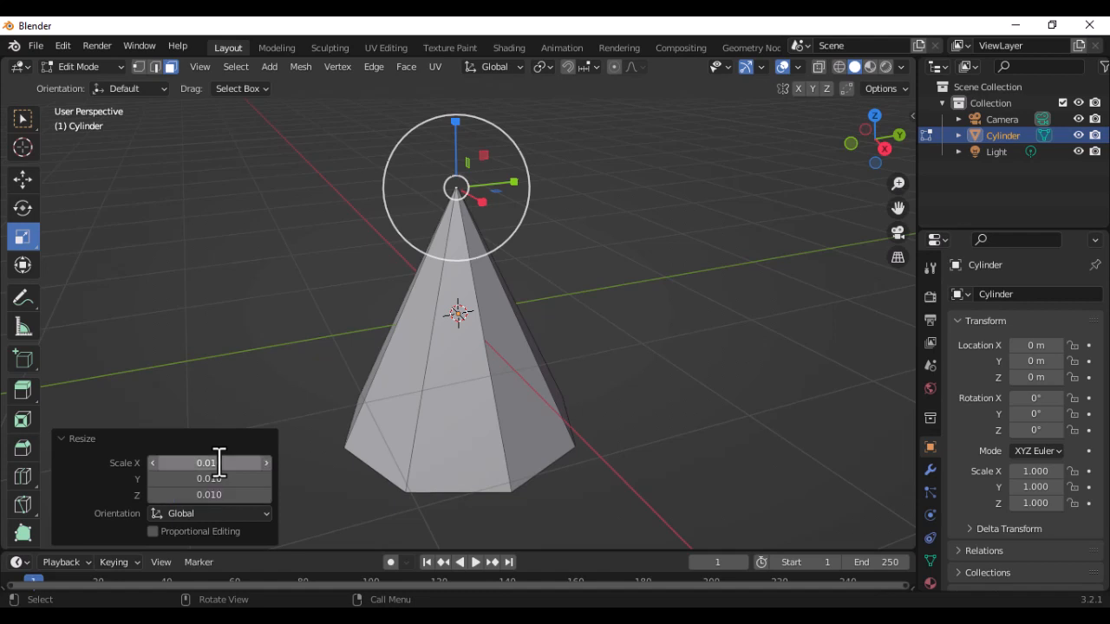
# Step: Select the cone's bottom face and scale it up by about 1.348, then by about 1.045
pyautogui.moveTo(531, 435); pyautogui.dragTo(516, 387, button='middle')
pyautogui.click(517, 387)
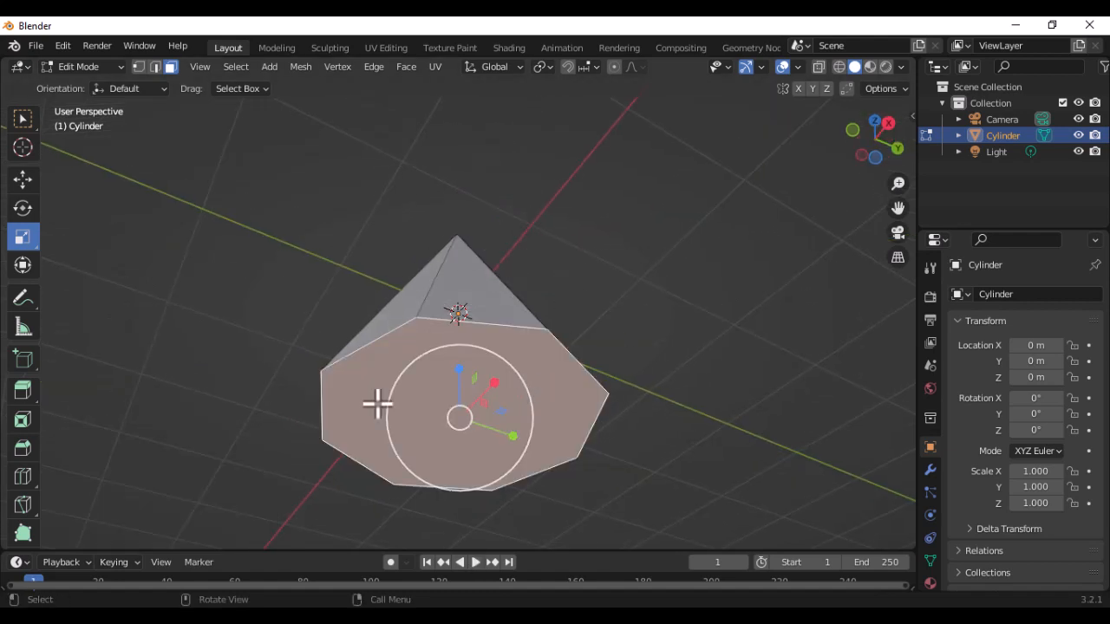
pyautogui.moveTo(503, 329); pyautogui.dragTo(555, 425, button='middle')
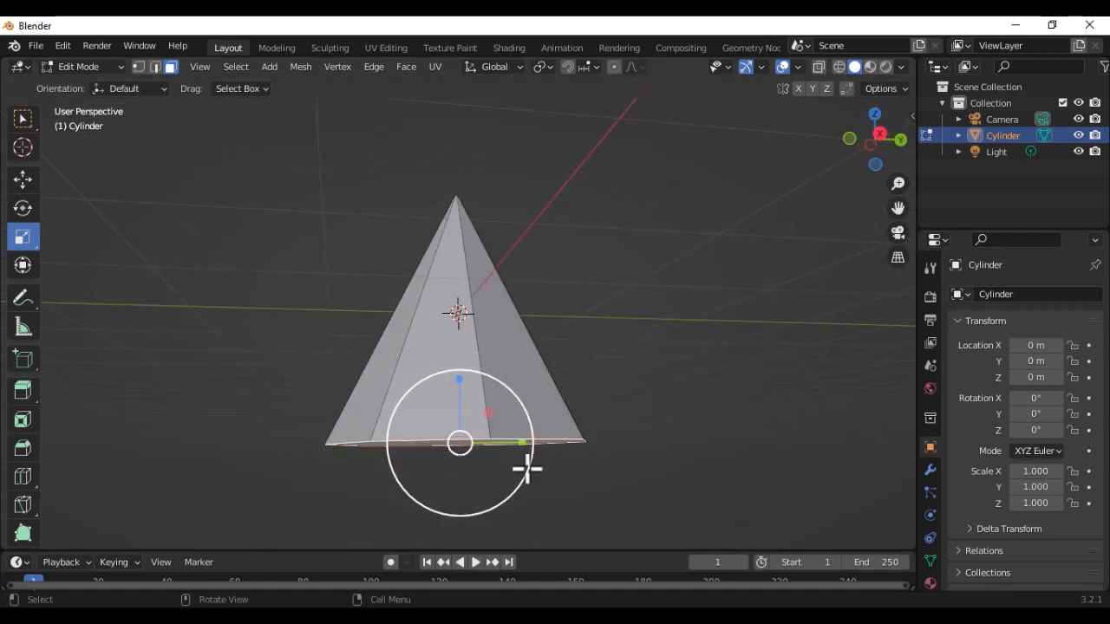
pyautogui.moveTo(528, 463); pyautogui.dragTo(551, 479)
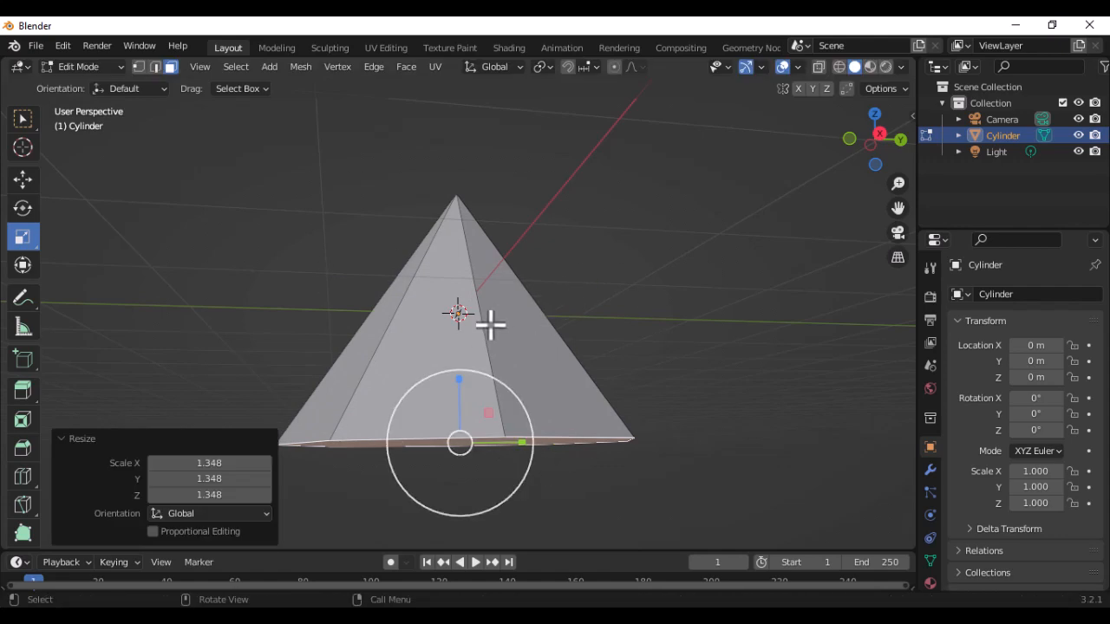
pyautogui.moveTo(491, 321); pyautogui.dragTo(538, 394, button='middle')
pyautogui.moveTo(527, 431); pyautogui.dragTo(538, 438)
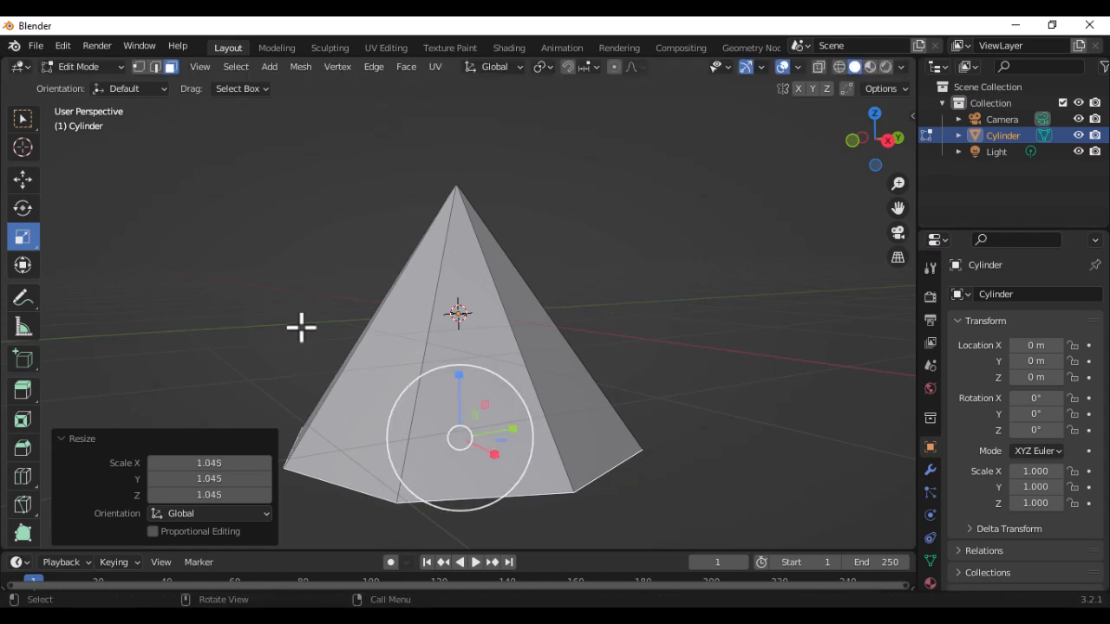
# Step: Add a horizontal loop cut around the cone and set its number of cuts to 4
pyautogui.click(23, 475)
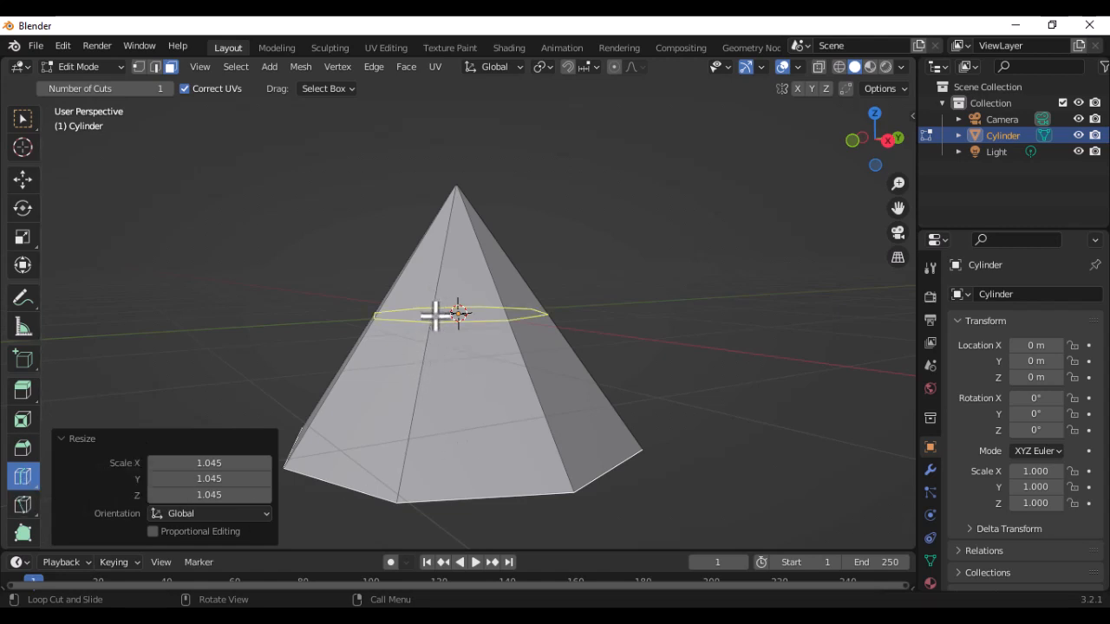
pyautogui.click(439, 315)
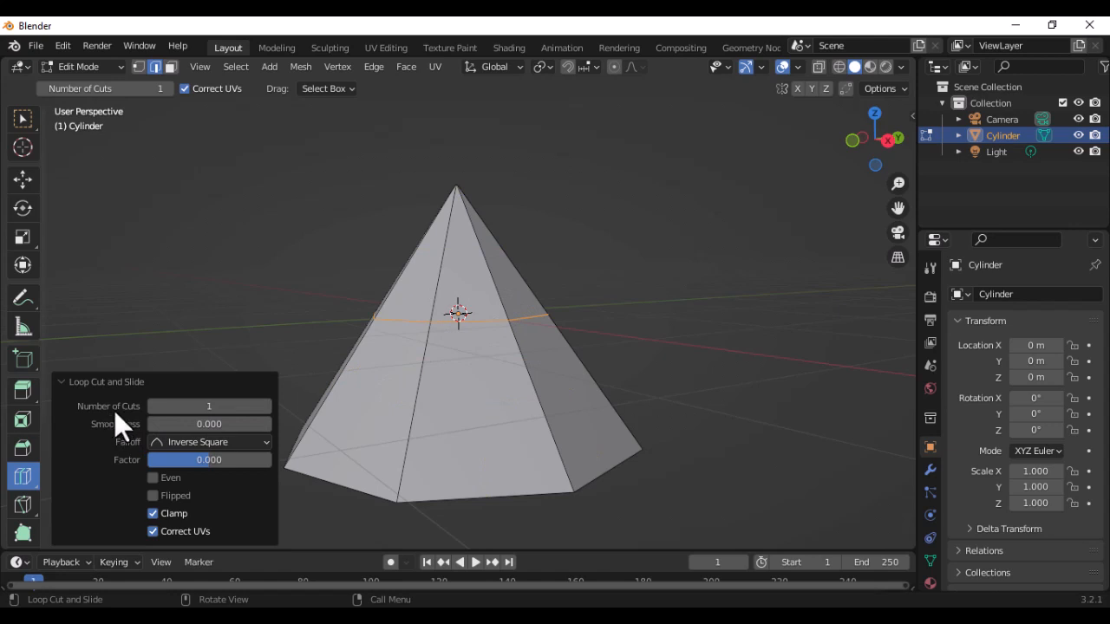
pyautogui.click(266, 406)
pyautogui.click(266, 406)
pyautogui.click(266, 406)
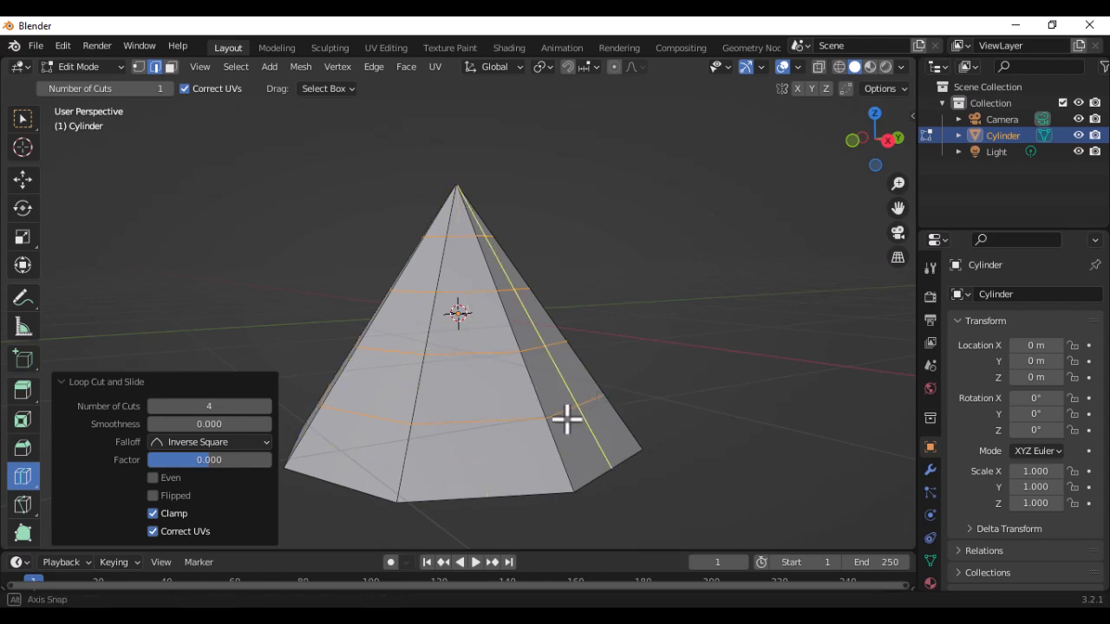
# Step: Switch to face selection and freely rotate one side face in the second row above the cone's base
pyautogui.moveTo(567, 421); pyautogui.dragTo(587, 379, button='middle')
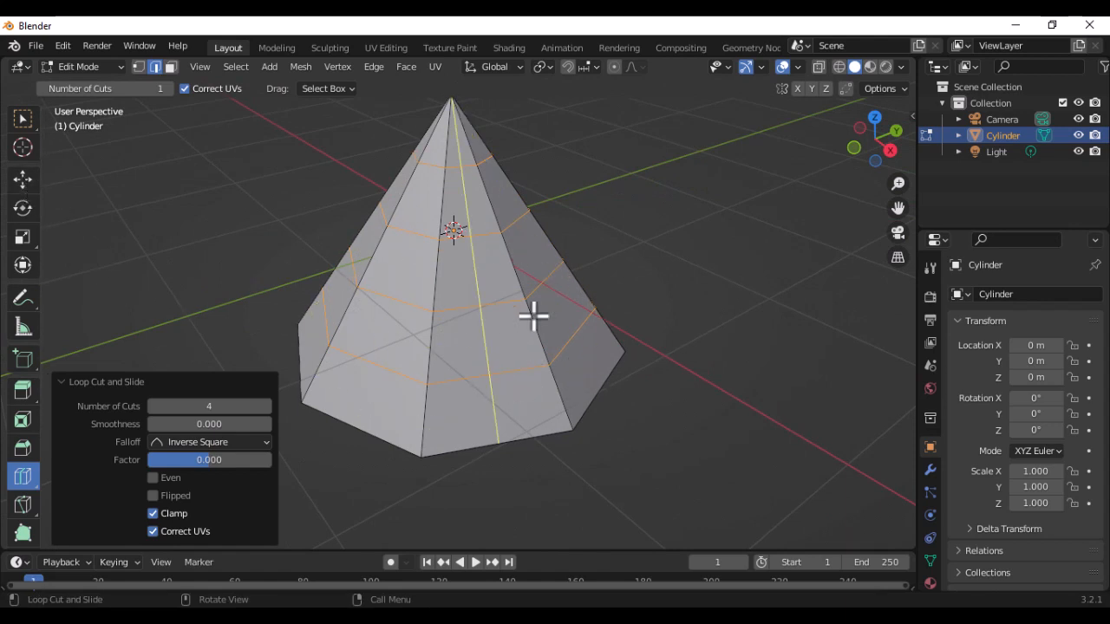
pyautogui.click(30, 186)
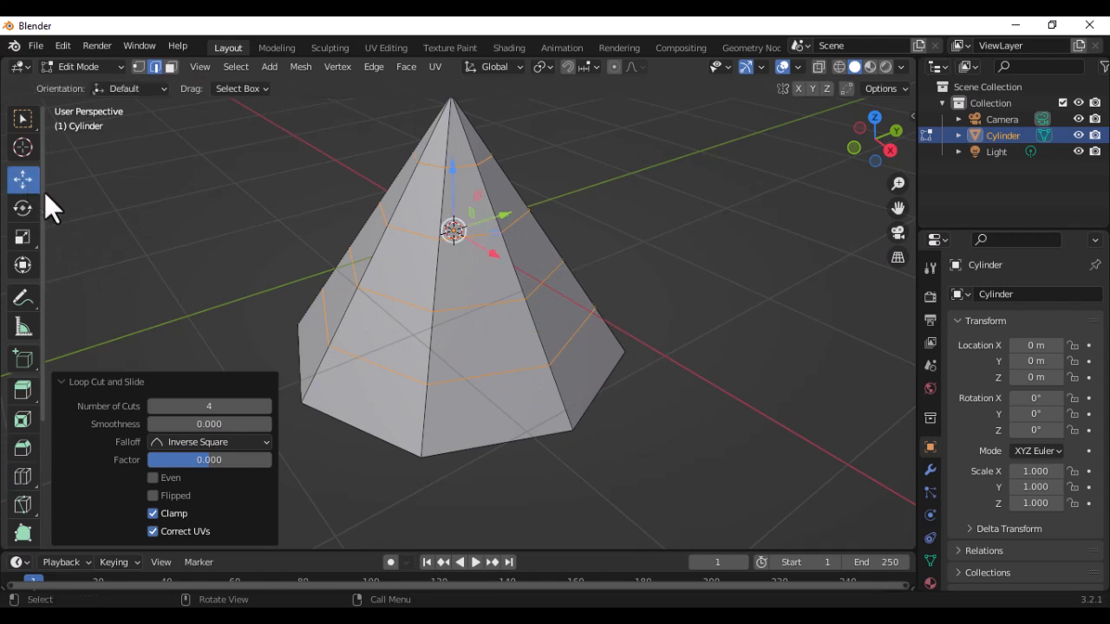
pyautogui.click(171, 66)
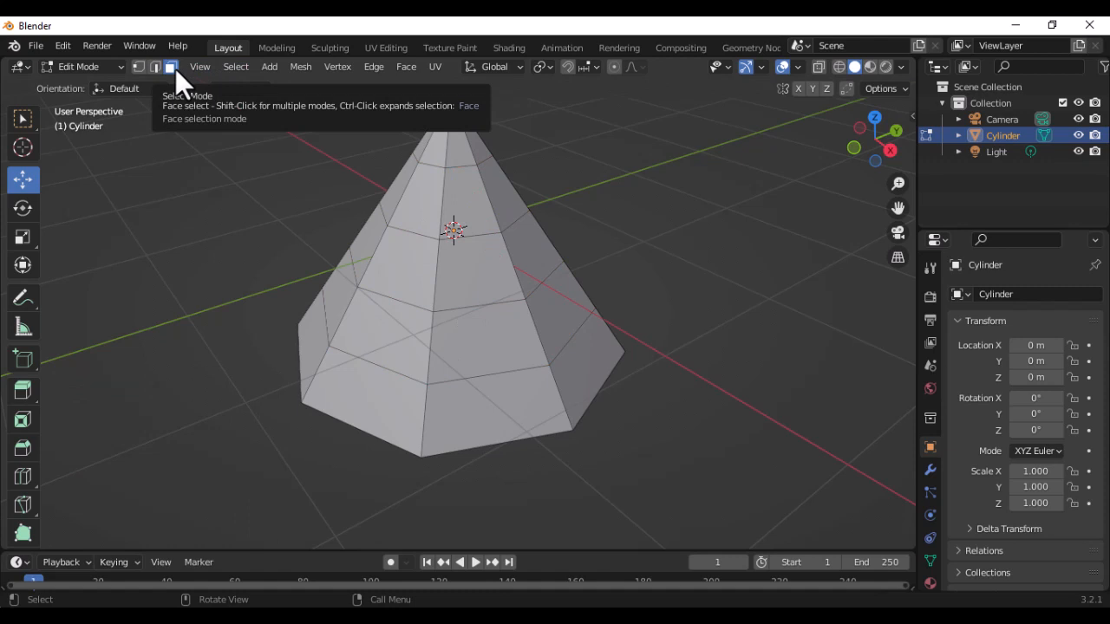
pyautogui.click(481, 338)
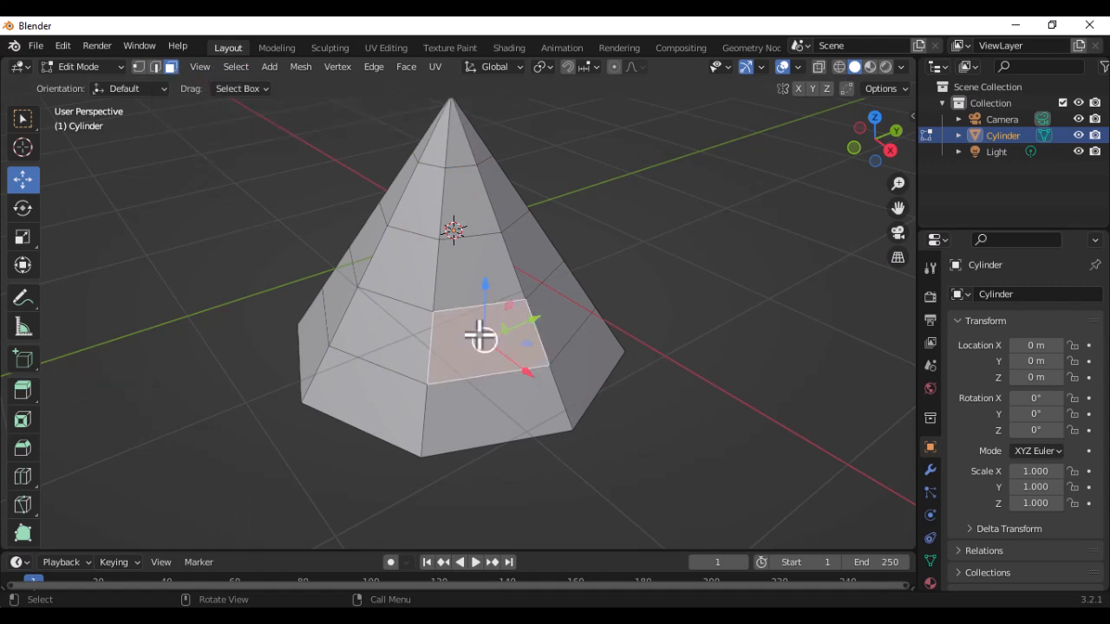
pyautogui.click(26, 209)
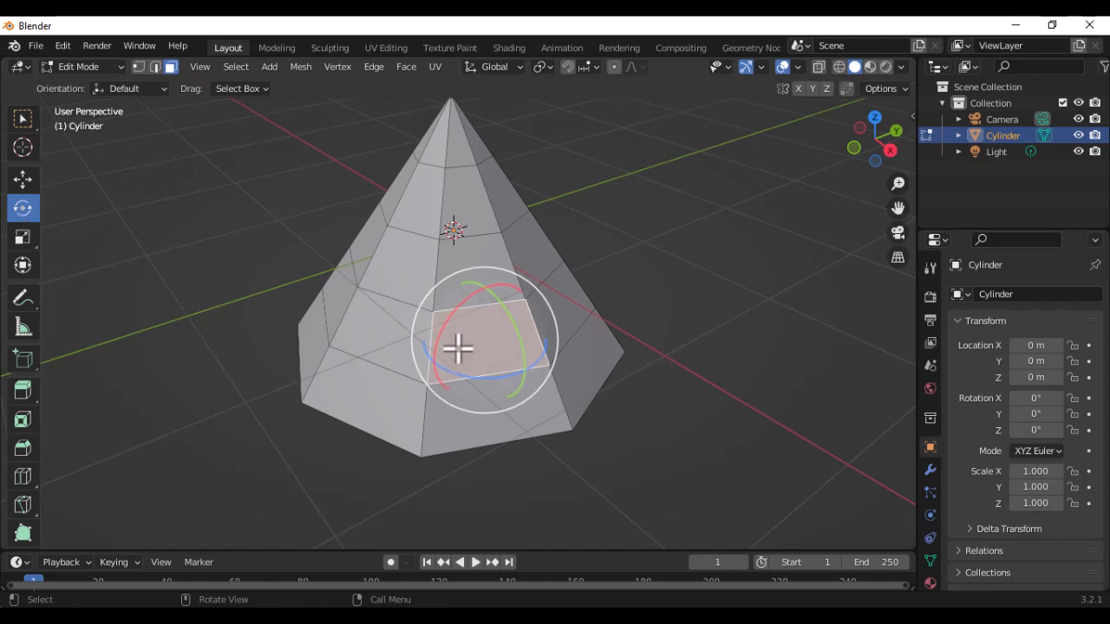
pyautogui.moveTo(489, 347); pyautogui.dragTo(464, 236)
# Step: Rotate several more side faces around the cone slightly to make its loops irregular
pyautogui.click(433, 223)
pyautogui.moveTo(543, 258); pyautogui.dragTo(448, 255, button='middle')
pyautogui.click(521, 276)
pyautogui.moveTo(520, 275); pyautogui.dragTo(471, 230)
pyautogui.moveTo(471, 231); pyautogui.dragTo(540, 332, button='middle')
pyautogui.click(529, 310)
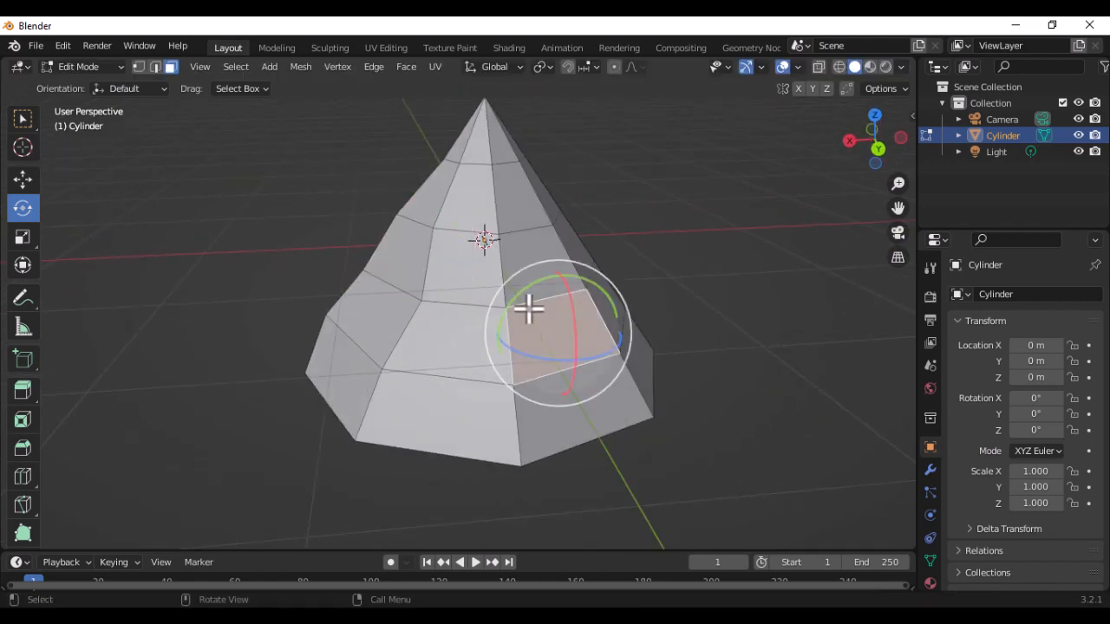
pyautogui.moveTo(530, 310); pyautogui.dragTo(565, 297)
pyautogui.click(464, 314)
pyautogui.moveTo(464, 314); pyautogui.dragTo(468, 324)
# Step: Freely rotate one side face in the second row below the cone's tip and another in the second row above its base
pyautogui.click(511, 196)
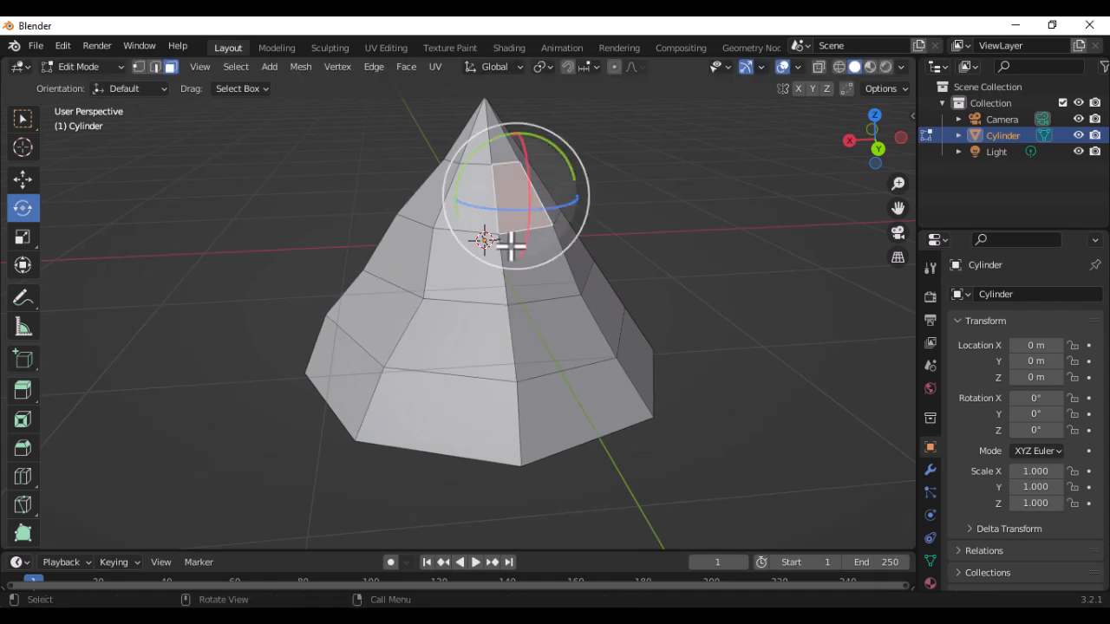
pyautogui.moveTo(508, 243); pyautogui.dragTo(537, 258)
pyautogui.moveTo(537, 258); pyautogui.dragTo(533, 221, button='middle')
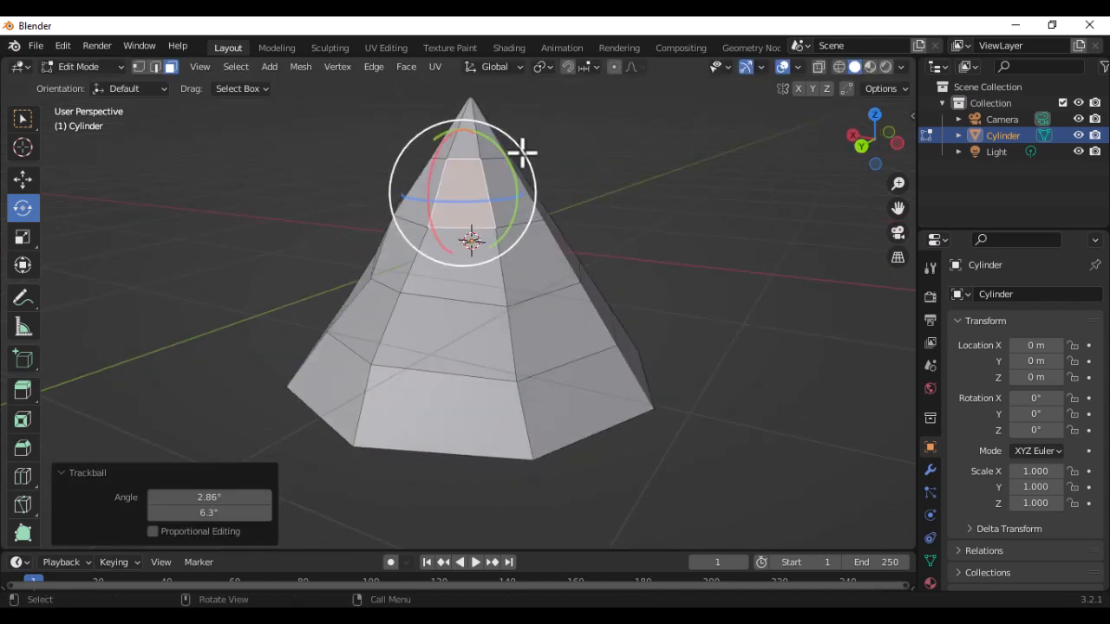
pyautogui.moveTo(523, 153); pyautogui.dragTo(561, 345)
pyautogui.click(561, 345)
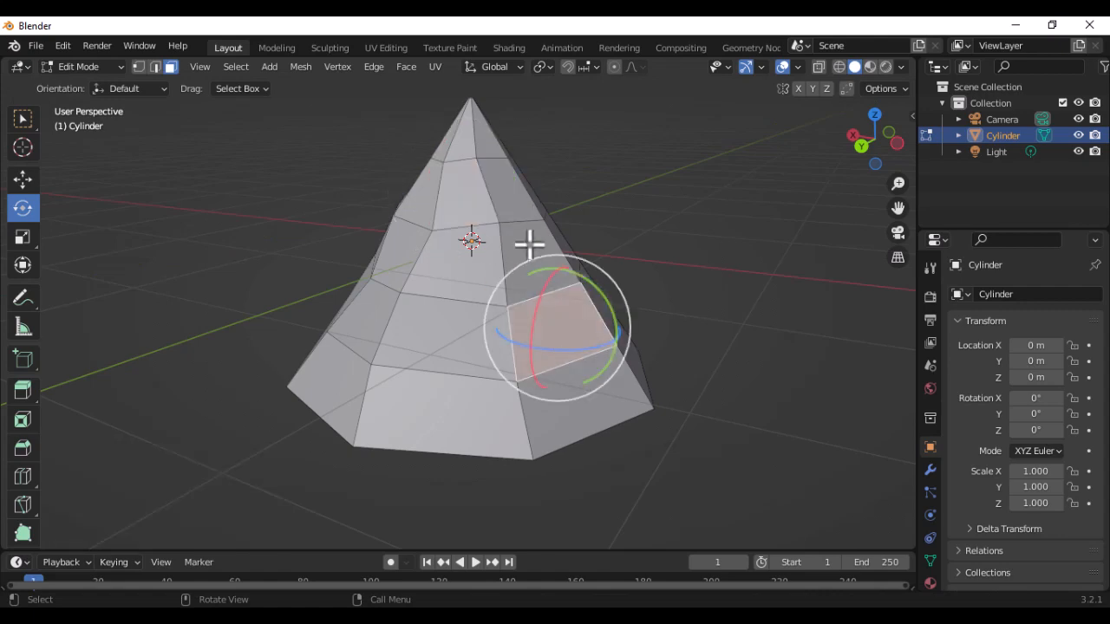
pyautogui.moveTo(530, 267); pyautogui.dragTo(665, 387)
pyautogui.moveTo(664, 387); pyautogui.dragTo(447, 249, button='middle')
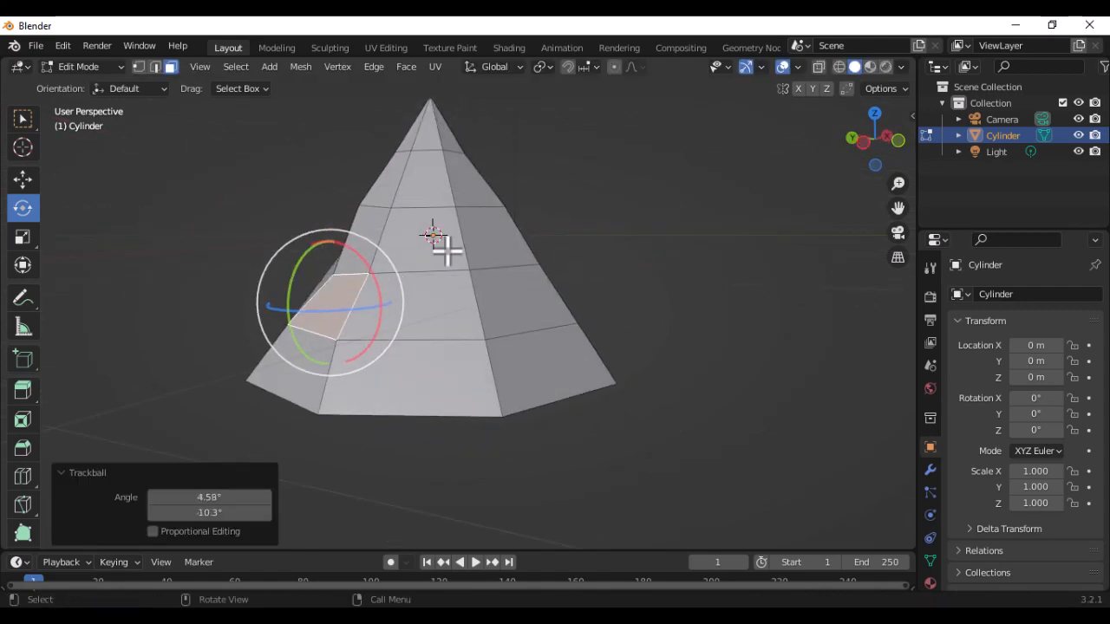
# Step: On another side of the cone, freely rotate a middle-row and a lower face, and rotate an upper face 13° around X
pyautogui.click(495, 252)
pyautogui.moveTo(486, 225); pyautogui.dragTo(494, 225)
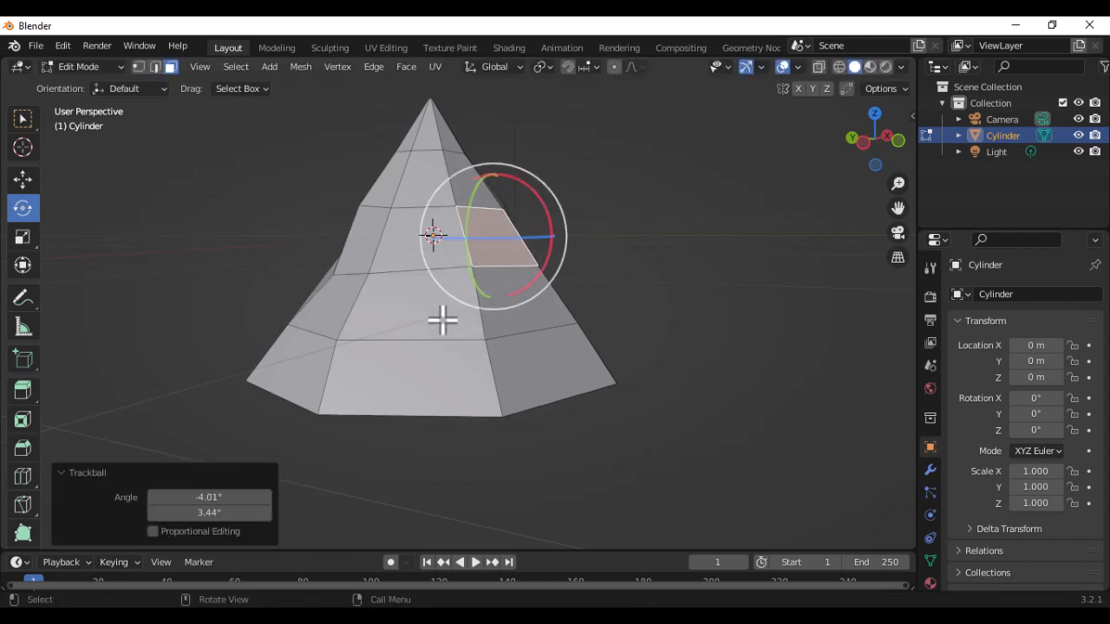
pyautogui.click(433, 291)
pyautogui.moveTo(433, 290); pyautogui.dragTo(431, 279)
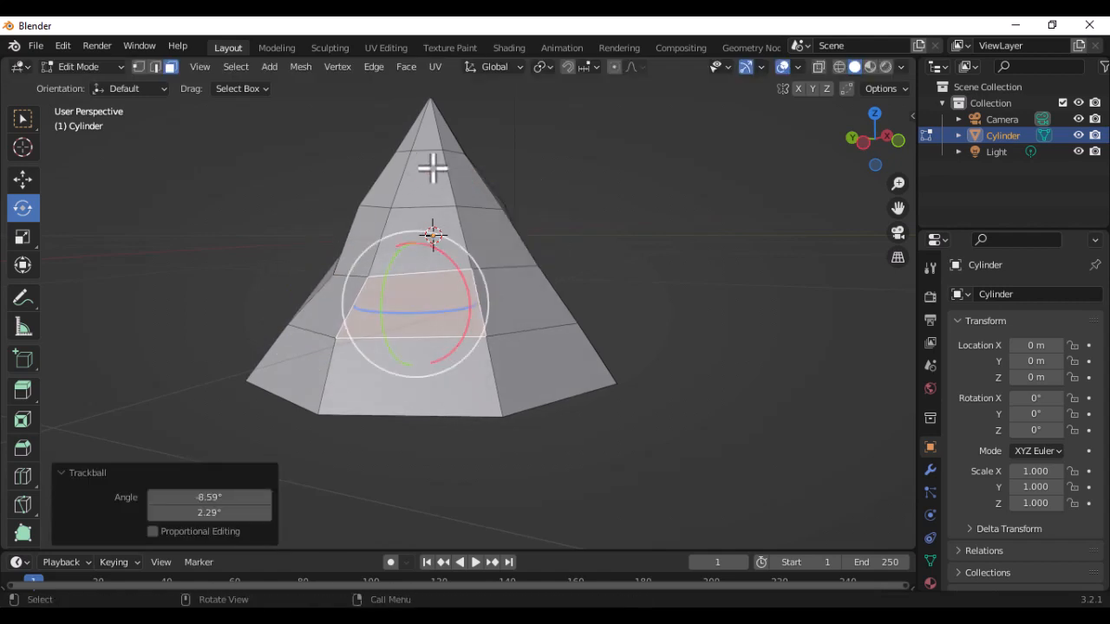
pyautogui.click(448, 171)
pyautogui.moveTo(465, 149); pyautogui.dragTo(483, 196)
pyautogui.moveTo(483, 196); pyautogui.dragTo(389, 318, button='middle')
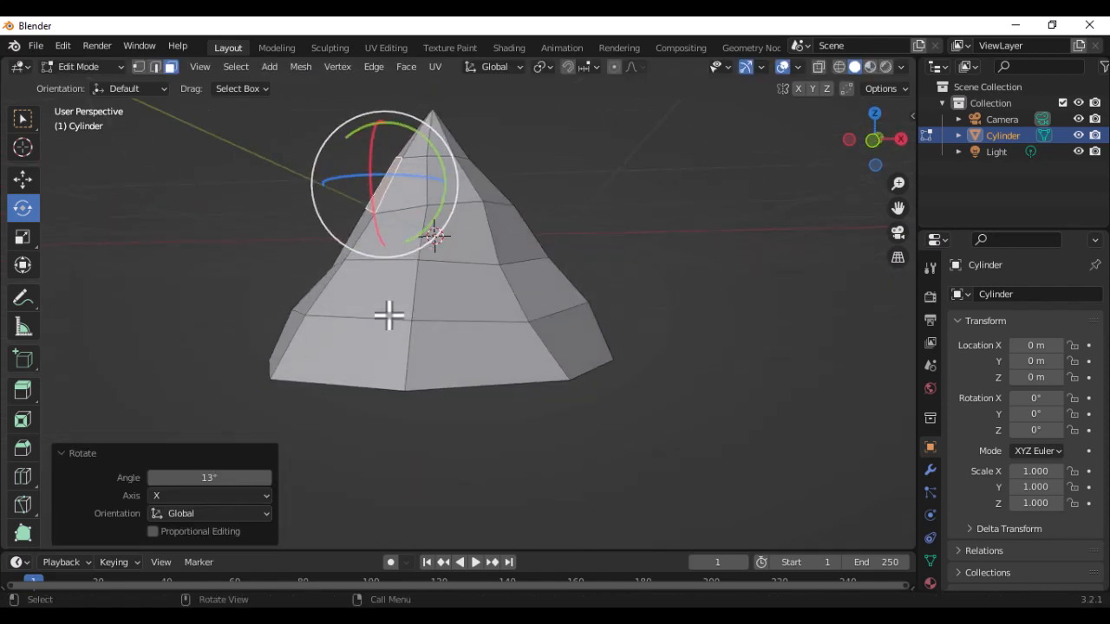
# Step: Freely rotate two more faces in the second row above the cone's base and return to Object Mode
pyautogui.click(386, 314)
pyautogui.moveTo(420, 264); pyautogui.dragTo(385, 263)
pyautogui.moveTo(385, 262); pyautogui.dragTo(492, 298, button='middle')
pyautogui.click(379, 322)
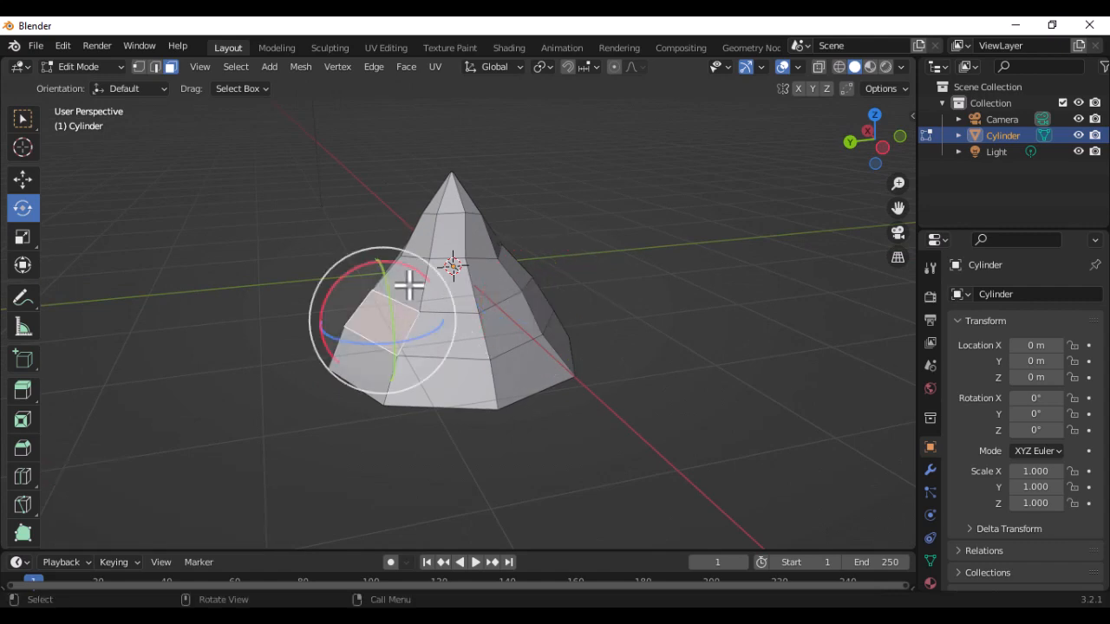
pyautogui.moveTo(390, 293); pyautogui.dragTo(376, 295)
pyautogui.moveTo(445, 298); pyautogui.dragTo(572, 282, button='middle')
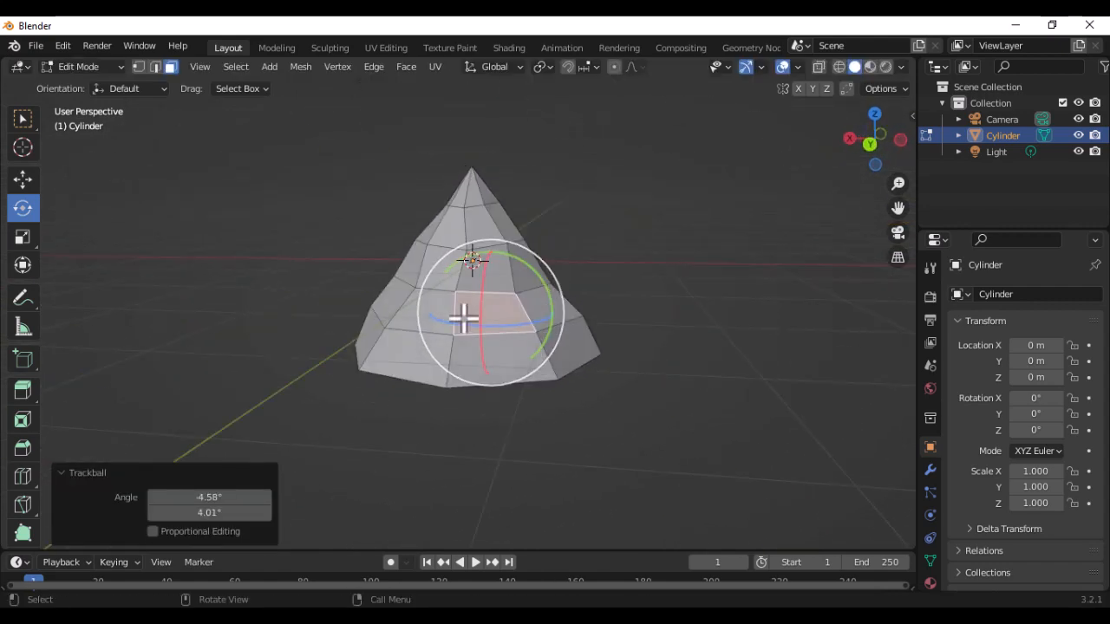
pyautogui.click(24, 118)
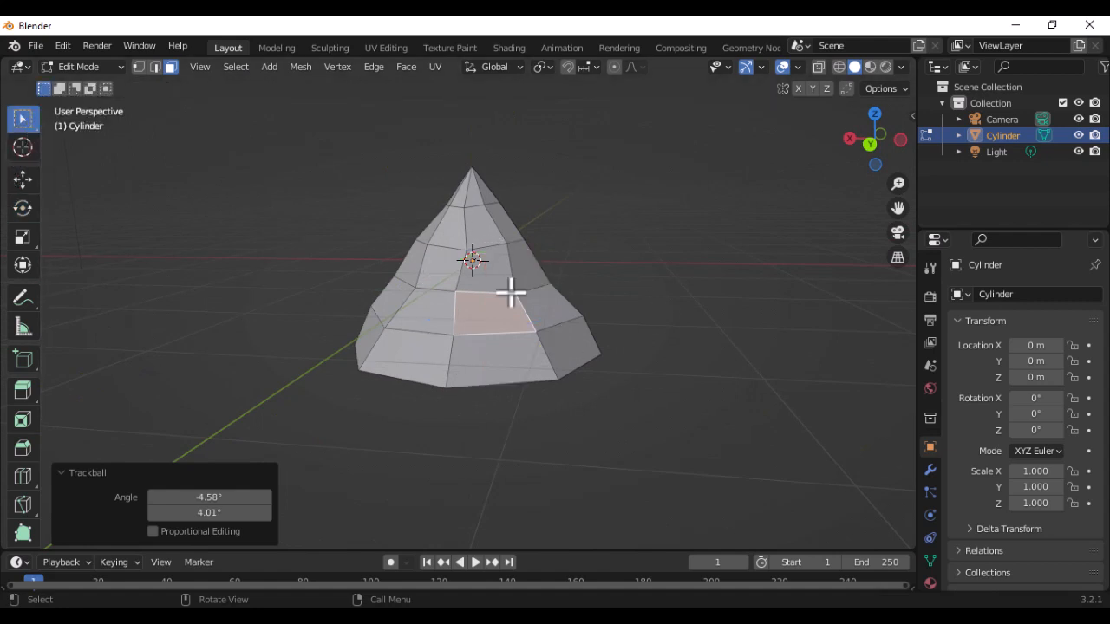
pyautogui.press('Tab')
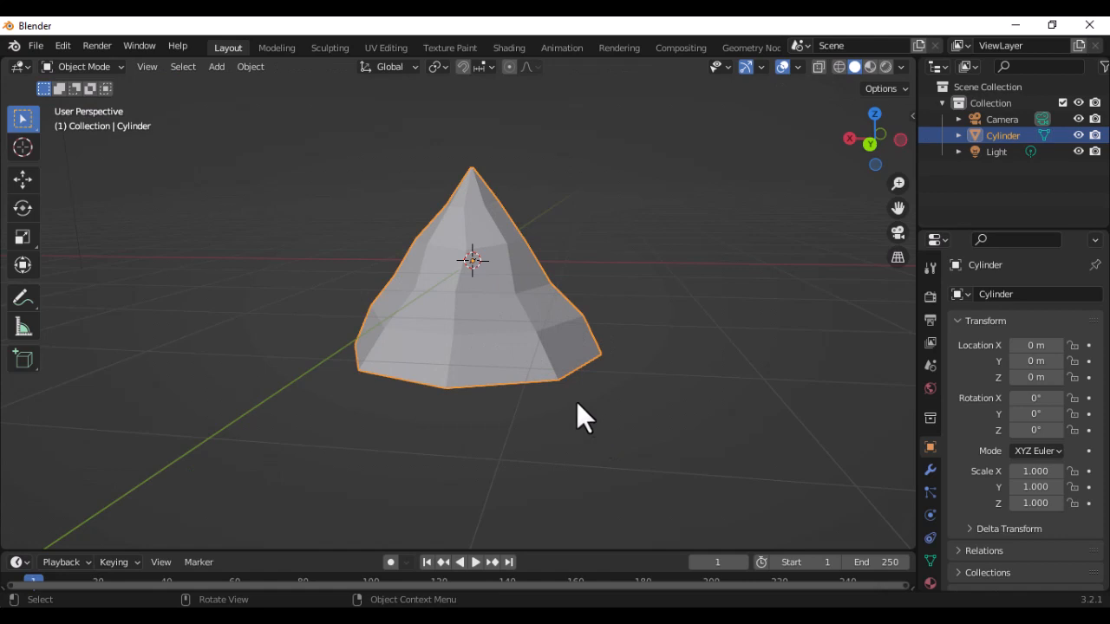
# Step: Create a new material for the cone and name it Leaves
pyautogui.click(930, 586)
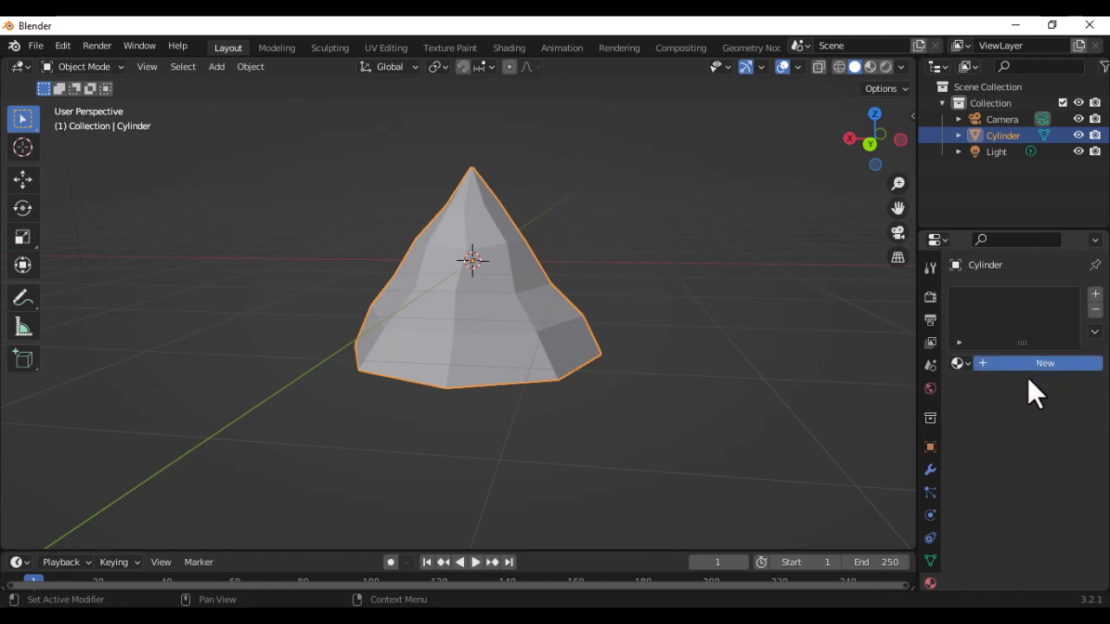
pyautogui.click(989, 365)
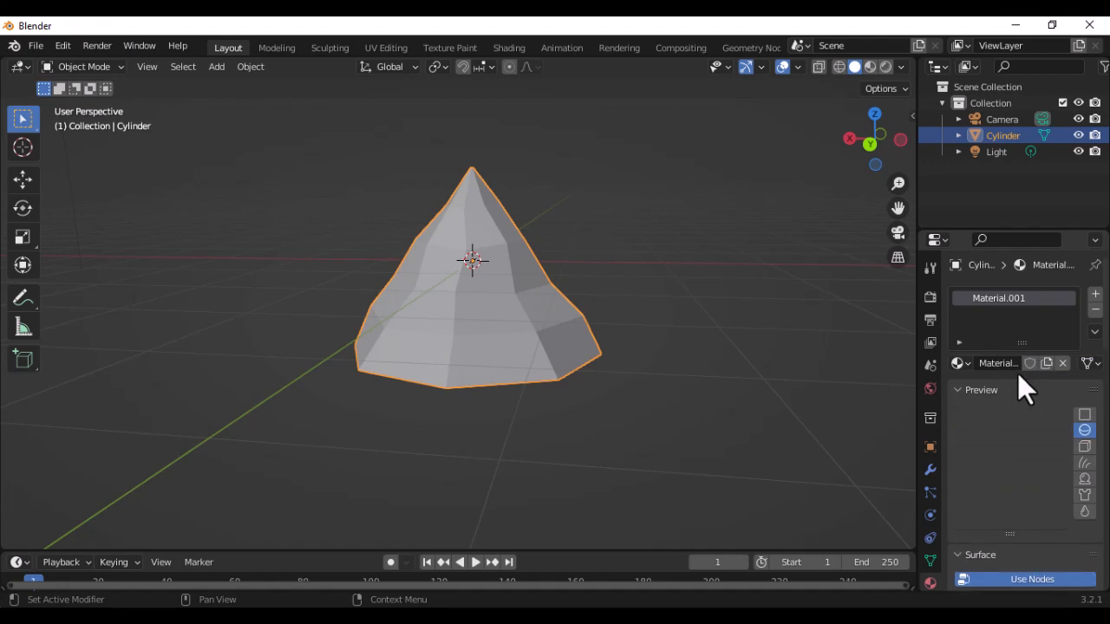
pyautogui.click(1004, 365)
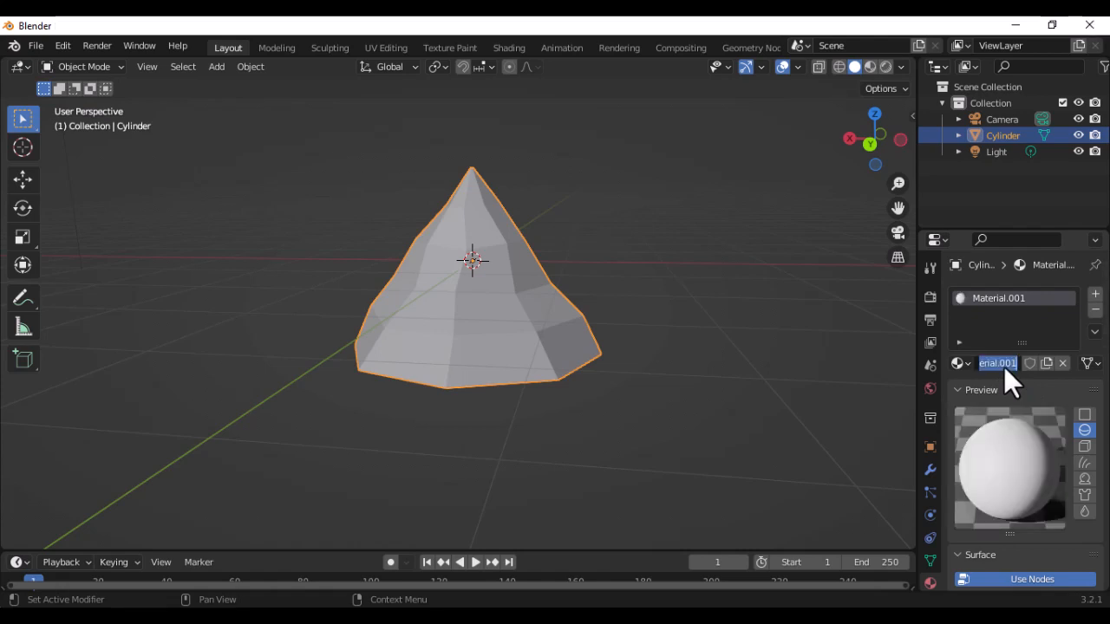
pyautogui.write('Leaves')
pyautogui.press('Return')
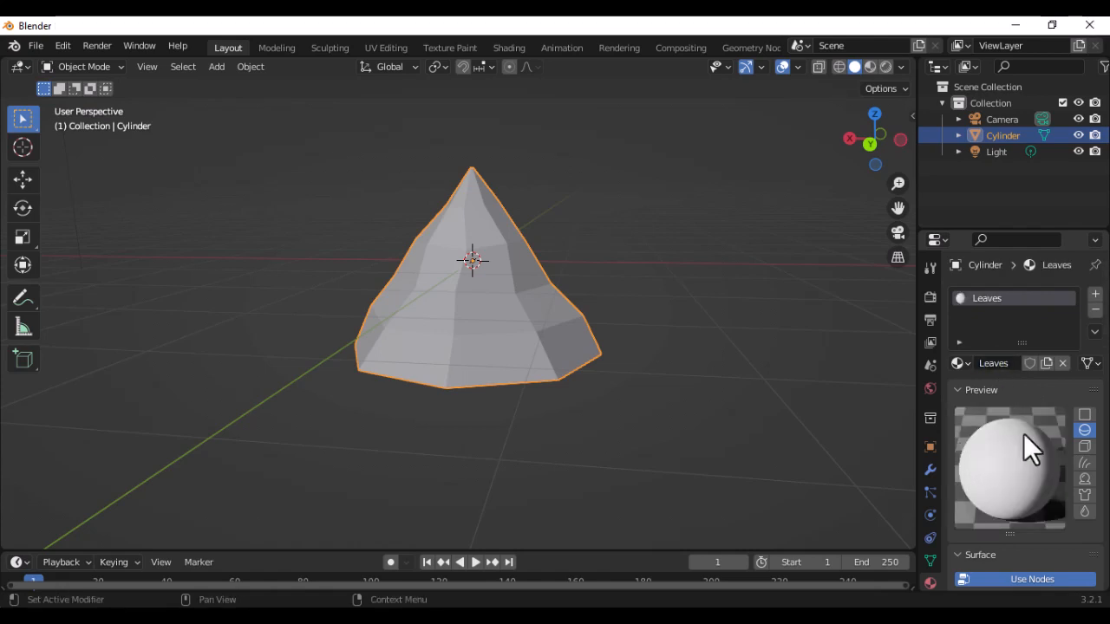
# Step: Set the Leaves base color to a dark green with hue 0.336, saturation 1.000 and value 0.351
pyautogui.scroll(-5, 1028, 433)
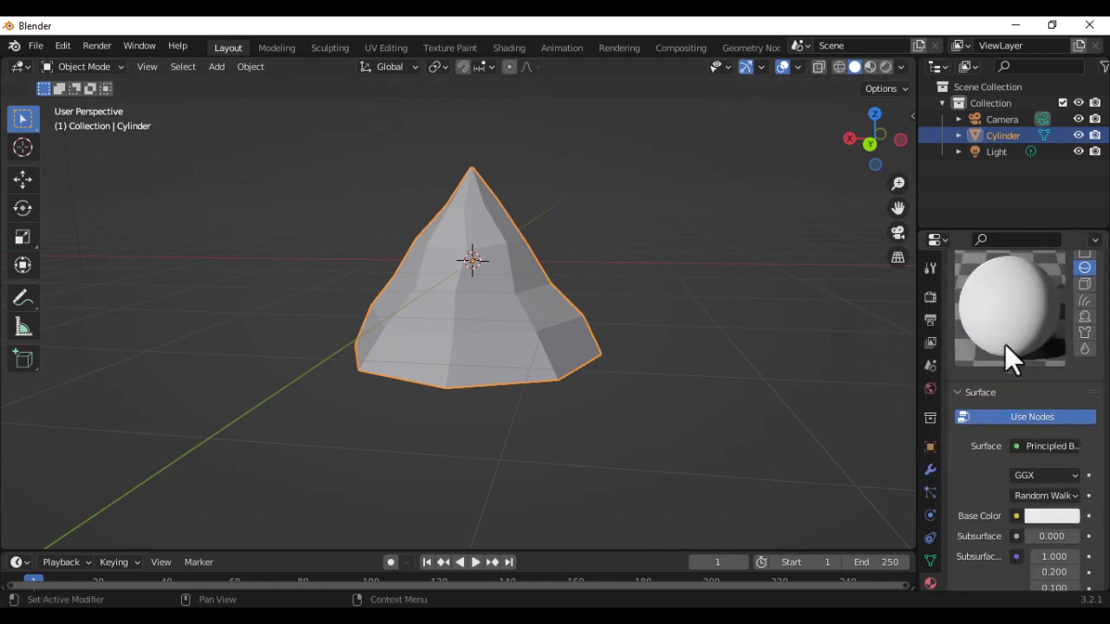
pyautogui.click(1052, 516)
pyautogui.moveTo(986, 334); pyautogui.dragTo(947, 315)
pyautogui.moveTo(1068, 305)
pyautogui.mouseDown()
pyautogui.moveTo(1067, 328)
pyautogui.moveTo(1067, 313)
pyautogui.moveTo(946, 306)
pyautogui.mouseUp()
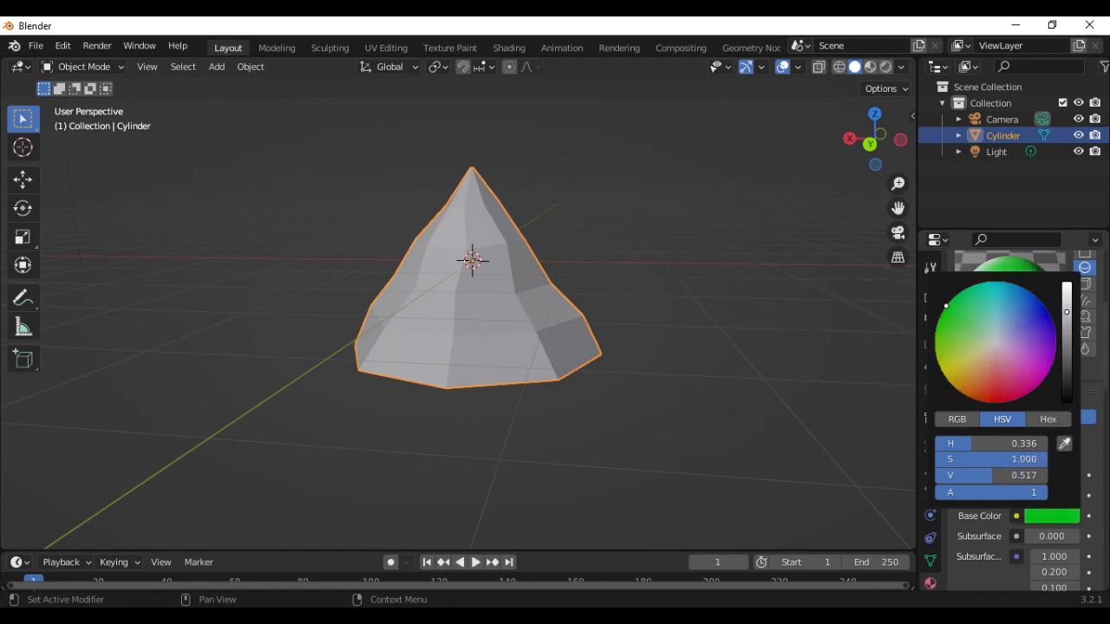
pyautogui.click(1064, 515)
pyautogui.moveTo(1066, 313); pyautogui.dragTo(1066, 326)
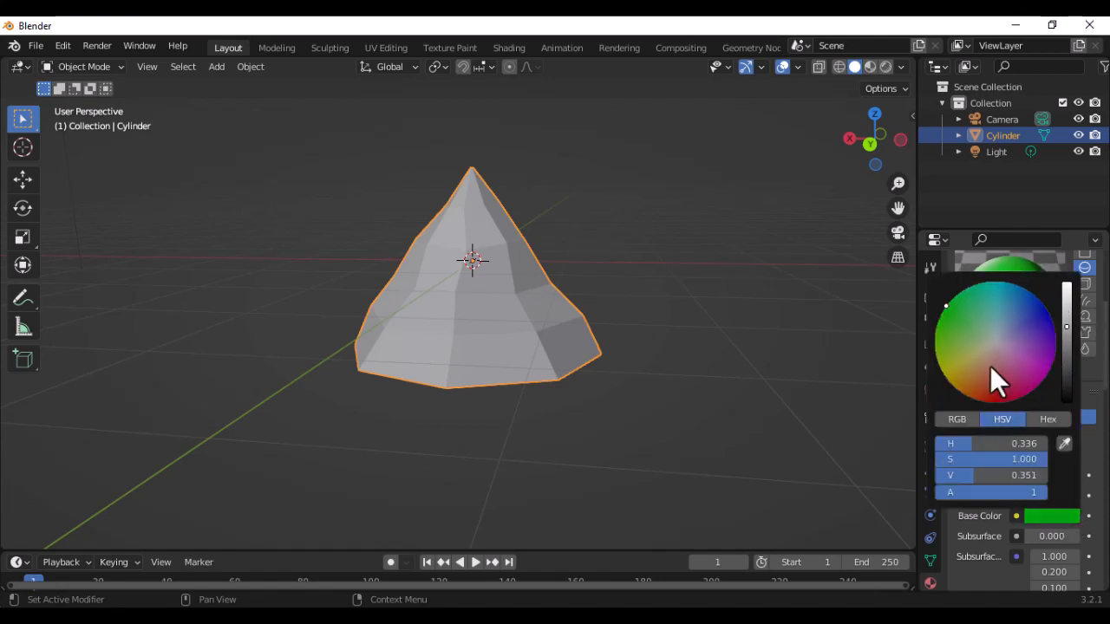
# Step: Switch the viewport to Material Preview shading and inspect the green cone from several sides
pyautogui.click(869, 67)
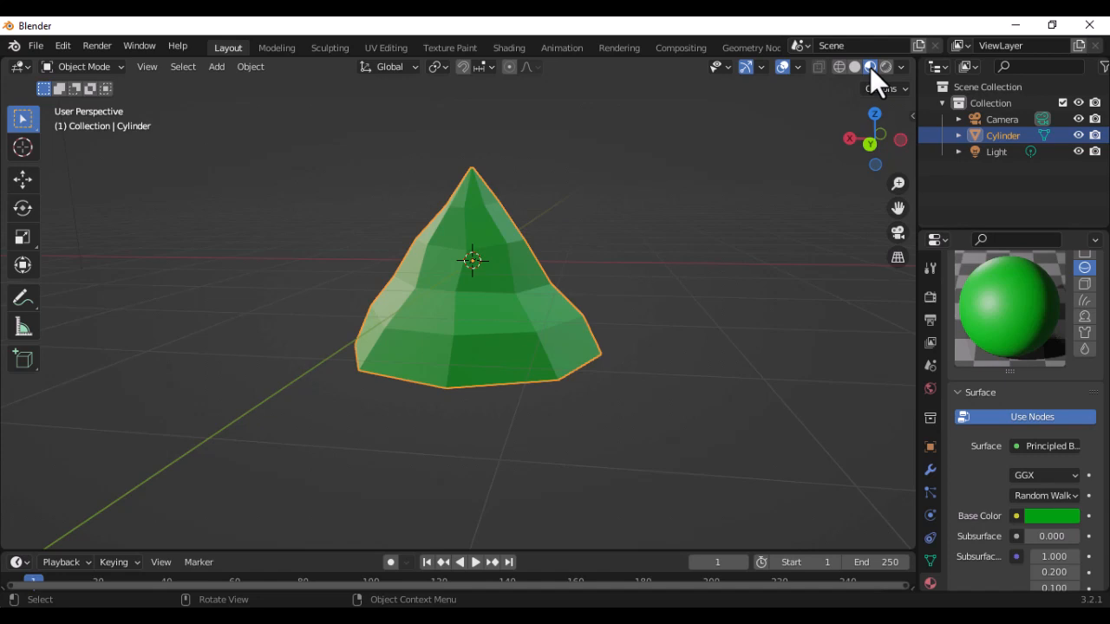
pyautogui.moveTo(593, 267)
pyautogui.mouseDown(button='middle')
pyautogui.moveTo(640, 305)
pyautogui.moveTo(817, 329)
pyautogui.moveTo(664, 314)
pyautogui.moveTo(859, 366)
pyautogui.mouseUp(button='middle')
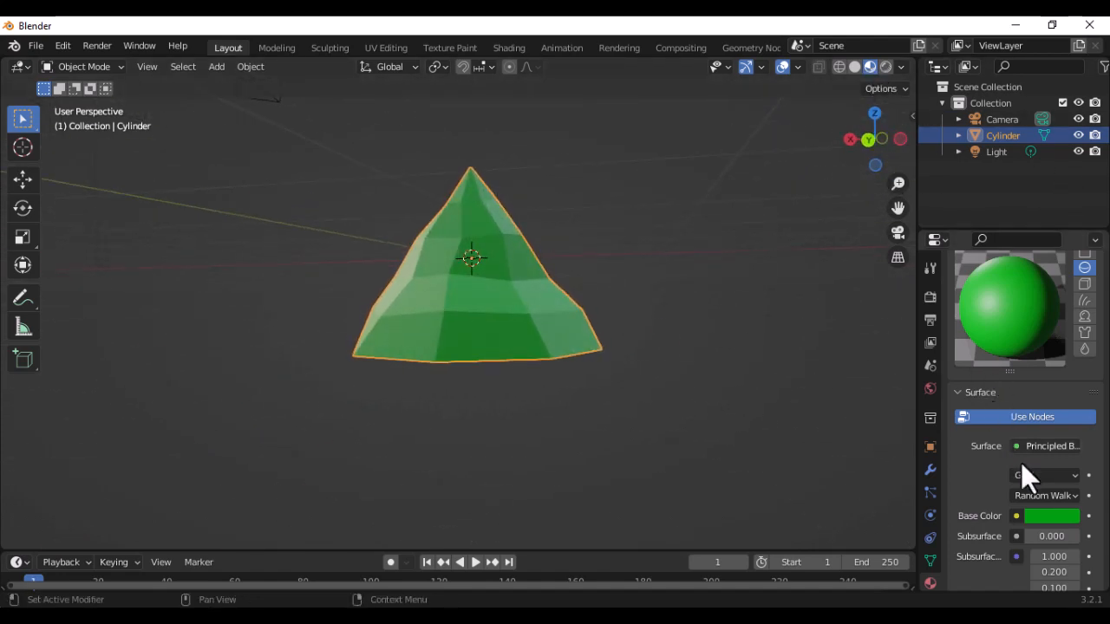
pyautogui.scroll(-3, 1021, 464)
pyautogui.moveTo(547, 319); pyautogui.dragTo(634, 358, button='middle')
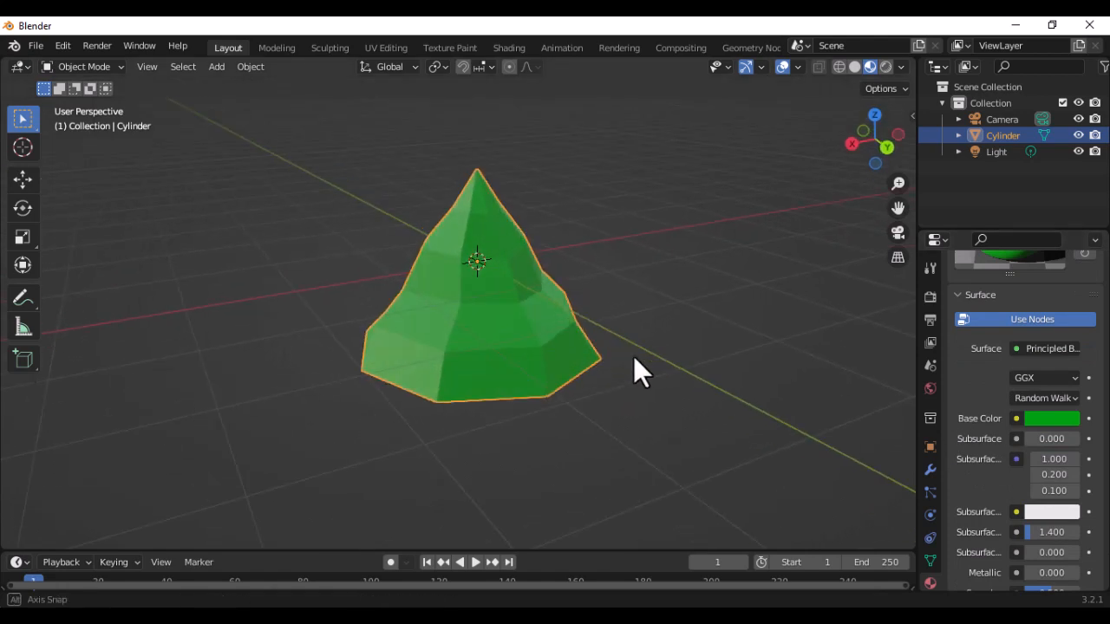
pyautogui.scroll(3, 488, 274)
pyautogui.scroll(-2, 439, 294)
pyautogui.moveTo(427, 261); pyautogui.dragTo(490, 245, button='middle')
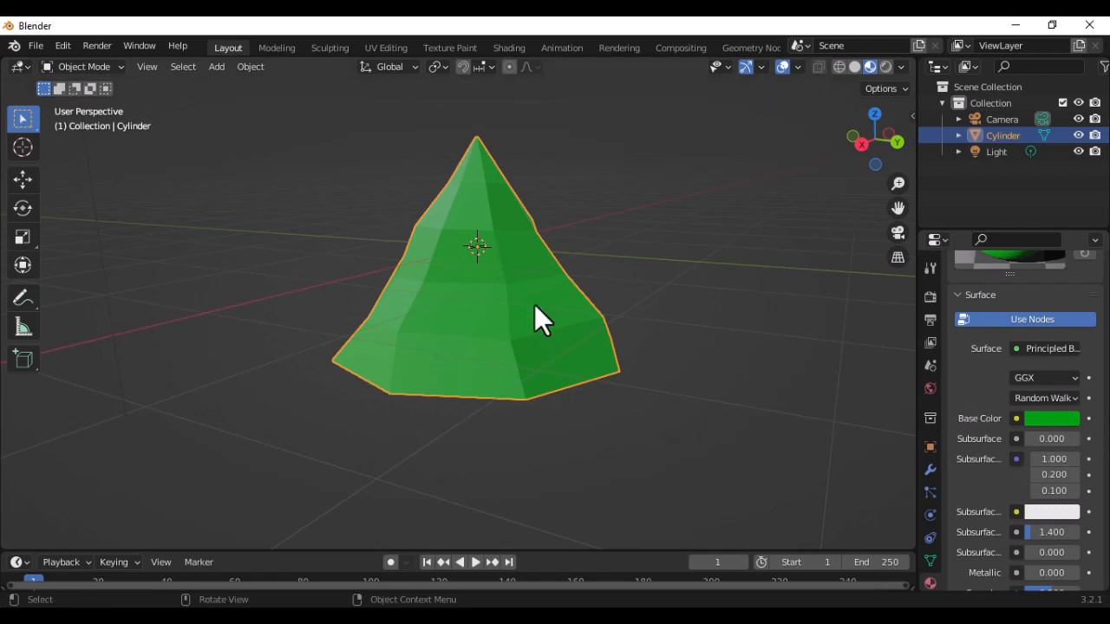
# Step: Set the Leaves material's Specular to 0.000 and its Specular Tint to 0.014
pyautogui.scroll(-3, 1006, 434)
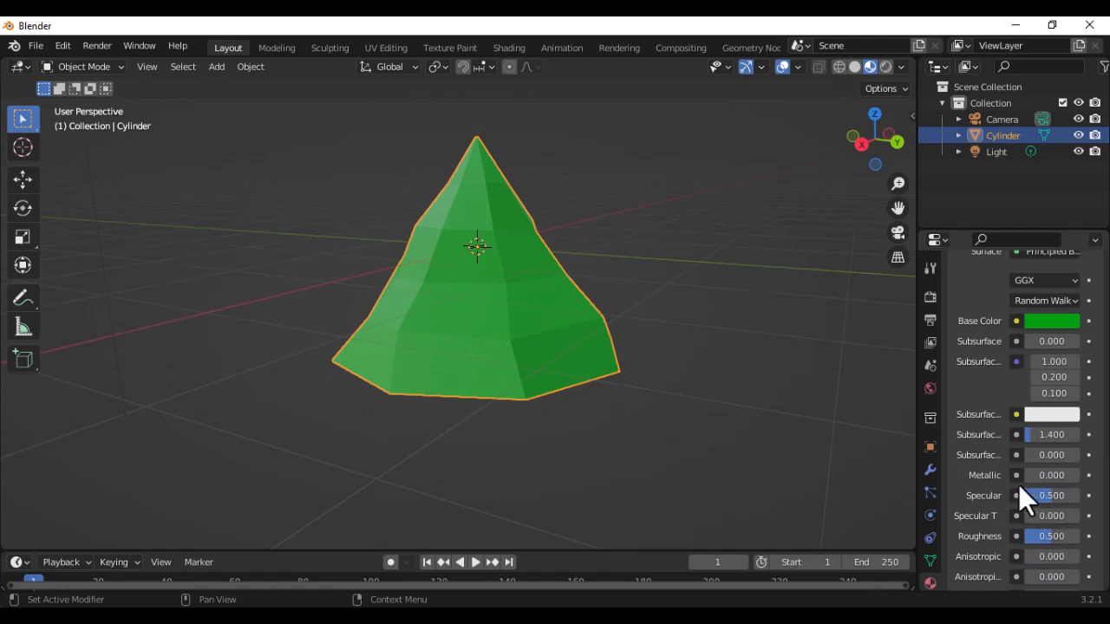
pyautogui.moveTo(1050, 498); pyautogui.dragTo(1023, 499)
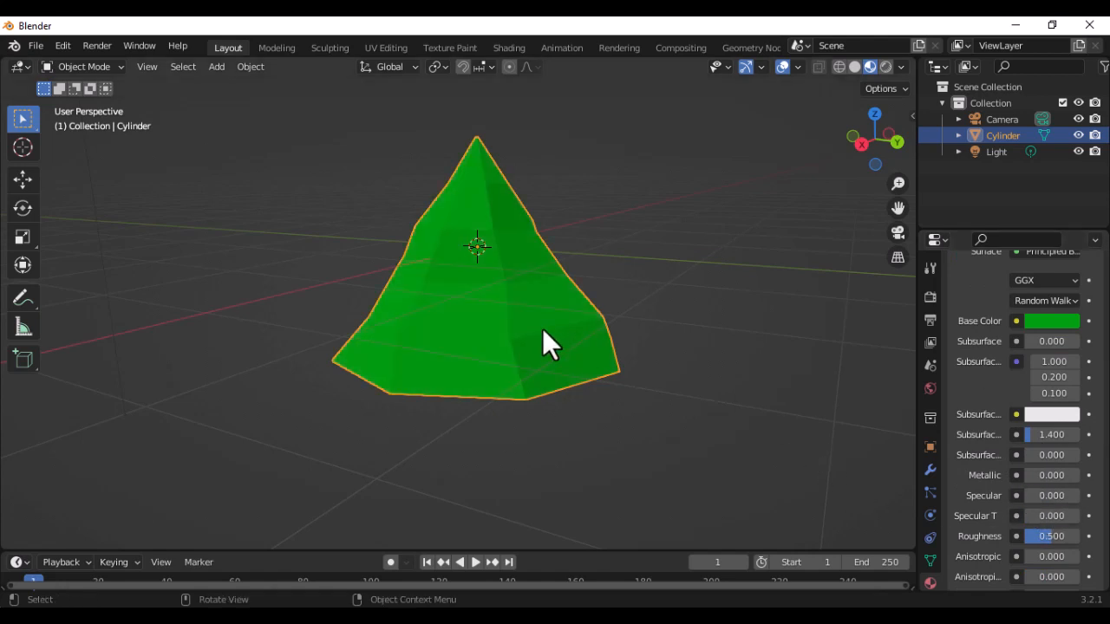
pyautogui.moveTo(542, 328); pyautogui.dragTo(763, 434, button='middle')
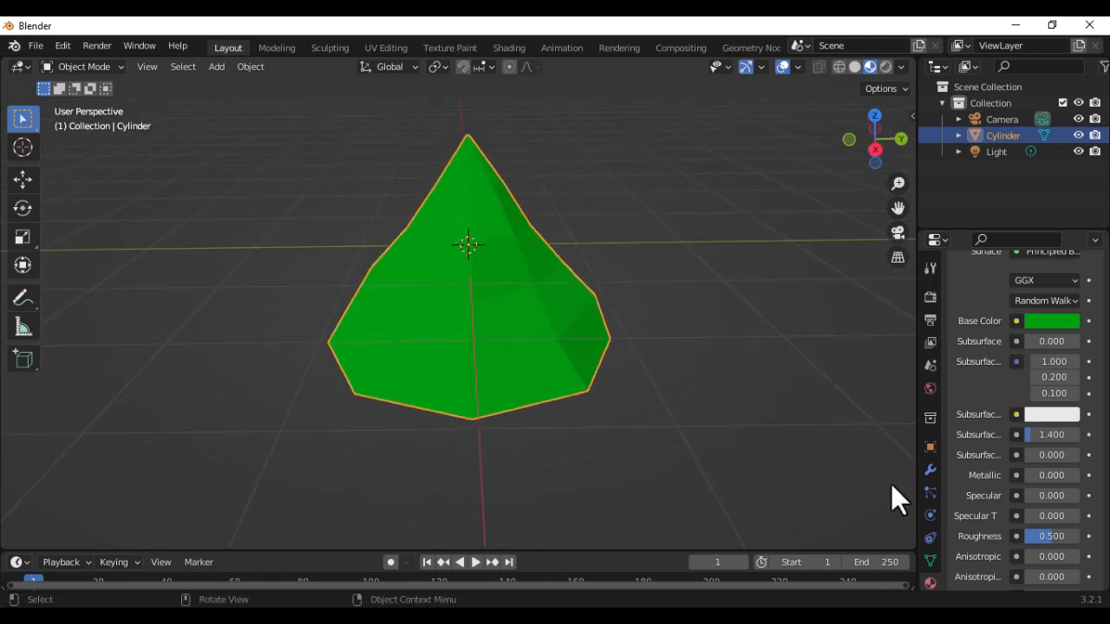
pyautogui.moveTo(1027, 517)
pyautogui.mouseDown()
pyautogui.moveTo(1090, 517)
pyautogui.moveTo(1026, 526)
pyautogui.mouseUp()
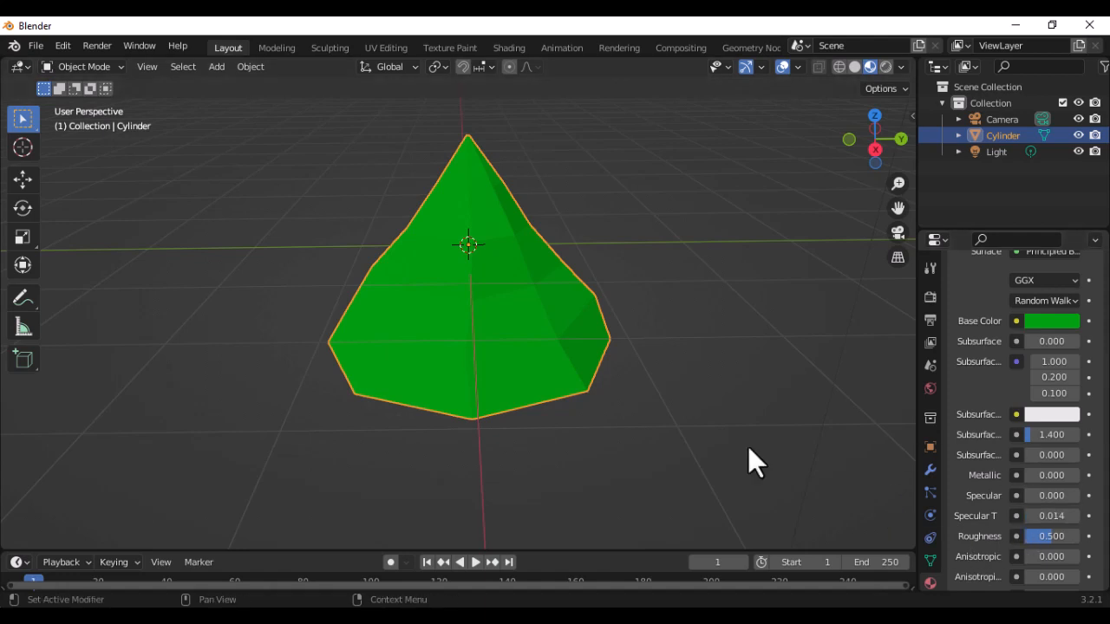
# Step: Duplicate the green cone by copy and paste and move the copy about 1.1494 m up along Z
pyautogui.moveTo(749, 449); pyautogui.dragTo(487, 223, button='middle')
pyautogui.scroll(2, 488, 223)
pyautogui.scroll(-1, 497, 234)
pyautogui.moveTo(607, 278); pyautogui.dragTo(528, 300, button='middle')
pyautogui.click(22, 179)
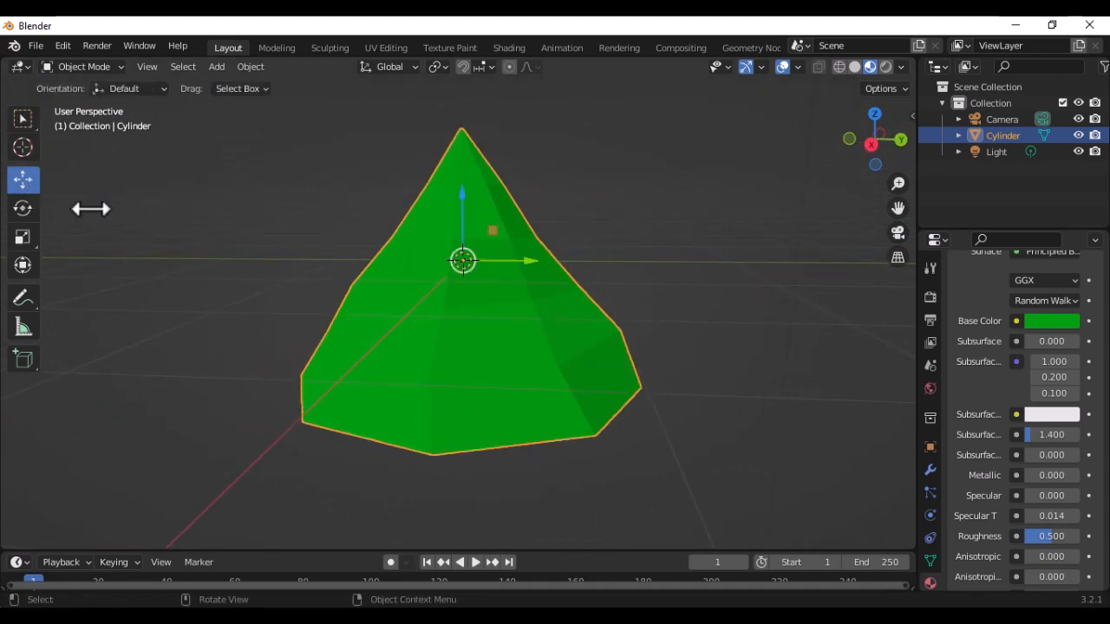
pyautogui.scroll(-3, 454, 308)
pyautogui.moveTo(453, 312); pyautogui.dragTo(475, 265, button='middle')
pyautogui.moveTo(462, 230); pyautogui.dragTo(460, 111)
pyautogui.hotkey('ctrl', 'c')
pyautogui.hotkey('ctrl', 'v')
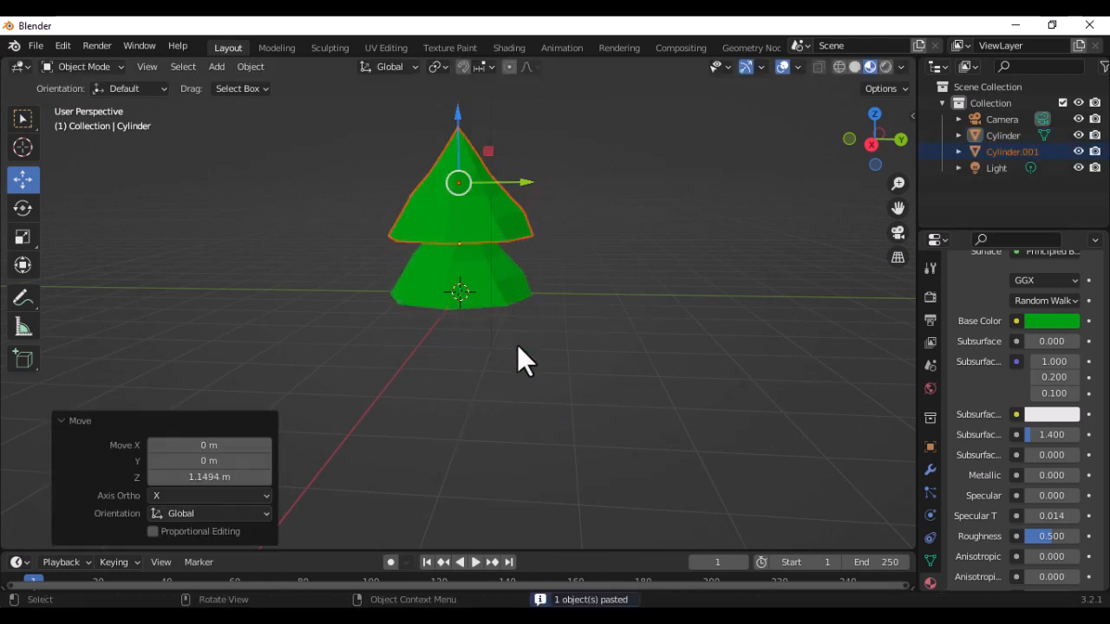
# Step: Scale the upper cone uniformly by about 0.904, then stretch it along Z by about 1.136
pyautogui.moveTo(517, 344); pyautogui.dragTo(578, 270, button='middle')
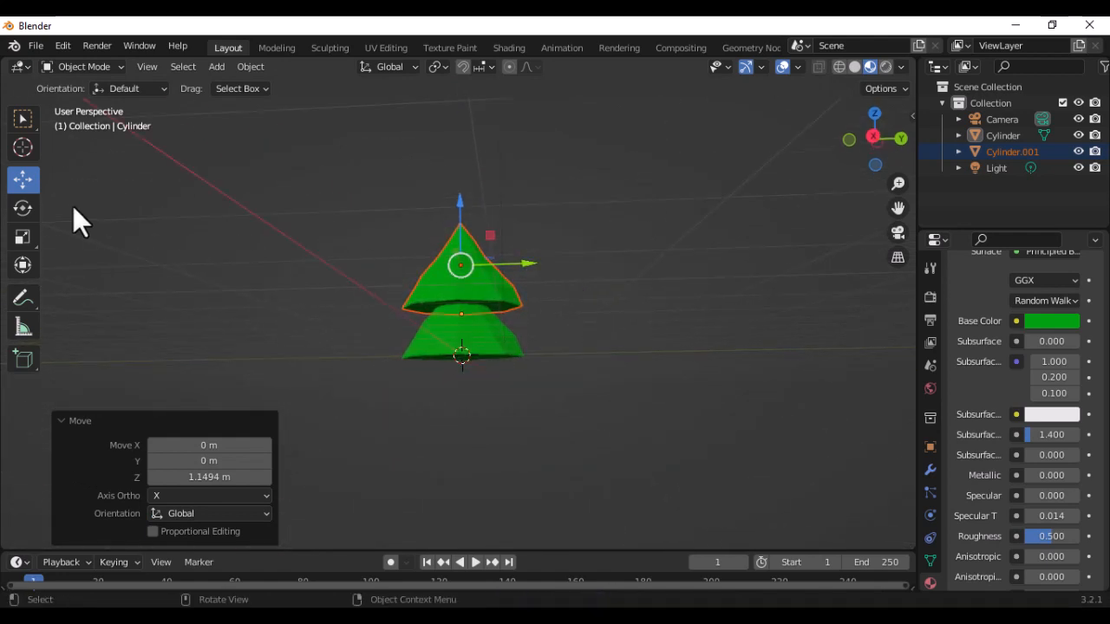
pyautogui.click(28, 239)
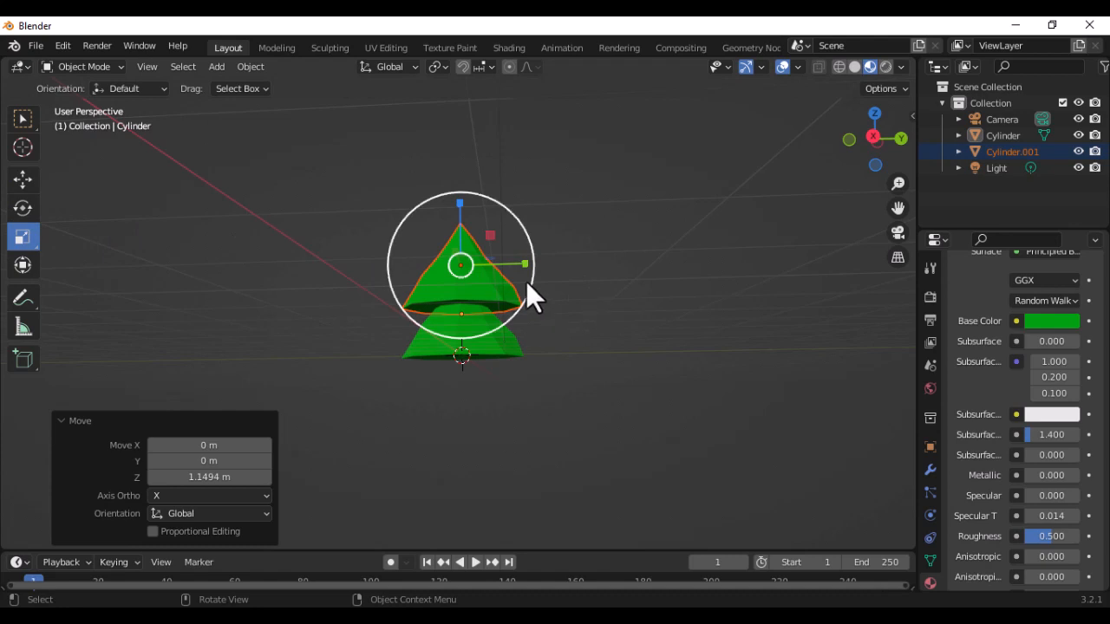
pyautogui.moveTo(533, 282); pyautogui.dragTo(523, 272)
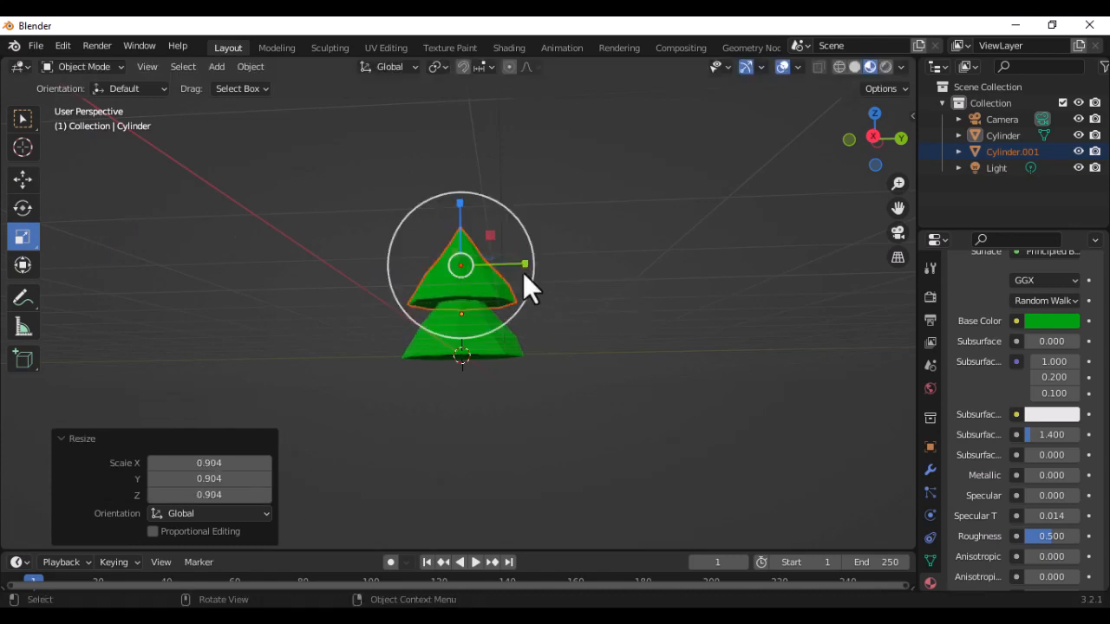
pyautogui.moveTo(460, 207); pyautogui.dragTo(460, 186)
pyautogui.moveTo(555, 357); pyautogui.dragTo(567, 369, button='middle')
pyautogui.scroll(2, 550, 260)
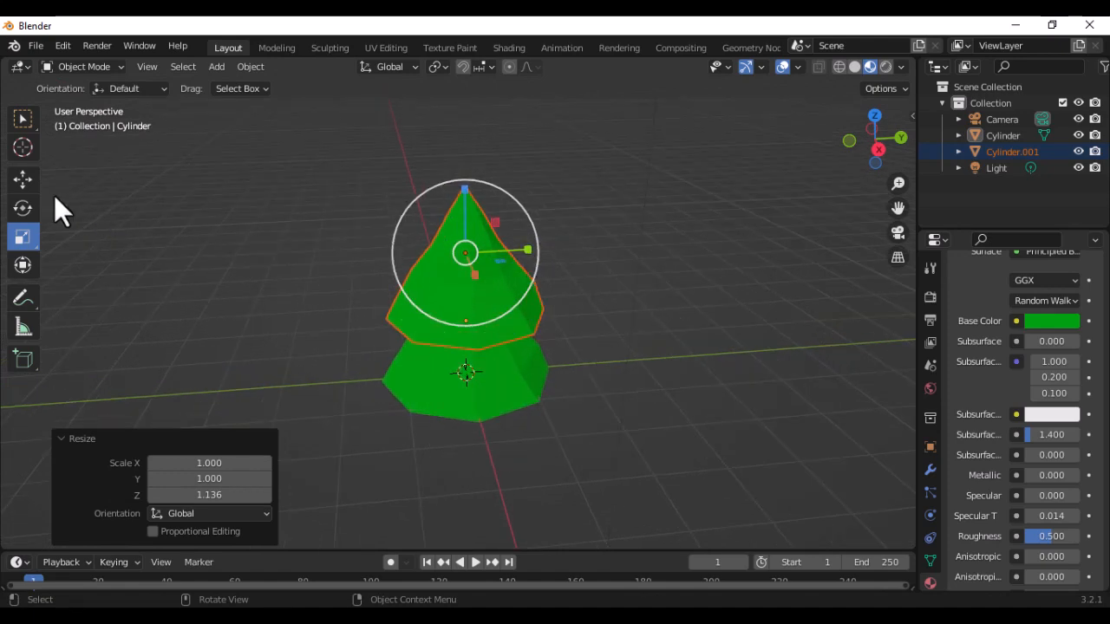
# Step: Rotate the upper cone around Z by about -44.9°, then by about 8.24°
pyautogui.click(24, 208)
pyautogui.moveTo(497, 271); pyautogui.dragTo(469, 271)
pyautogui.moveTo(560, 362); pyautogui.dragTo(529, 310, button='middle')
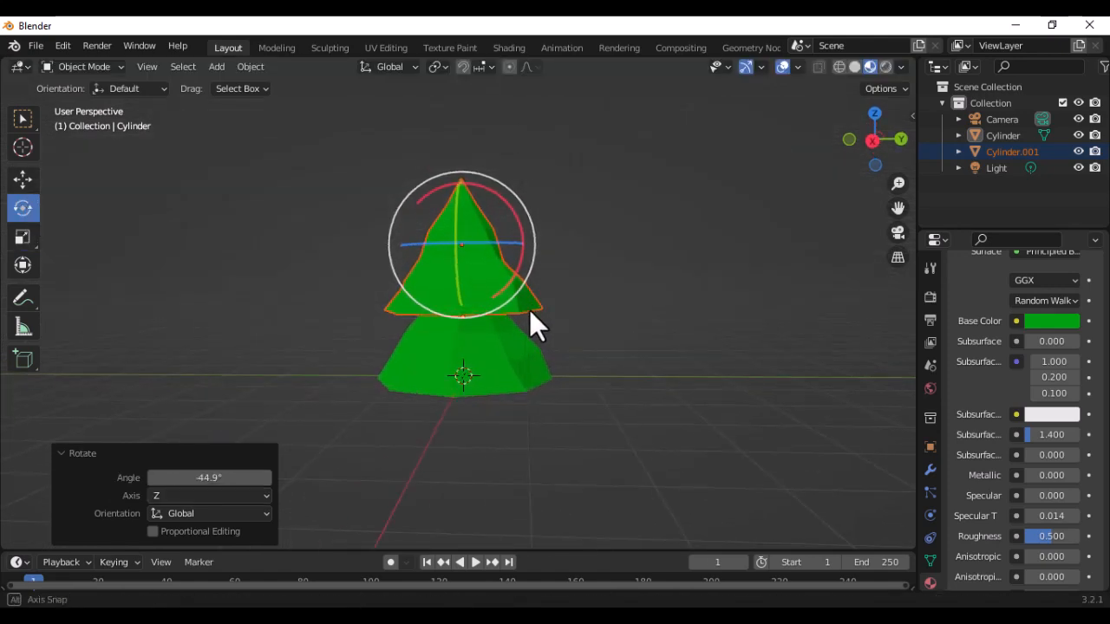
pyautogui.moveTo(497, 255); pyautogui.dragTo(520, 250)
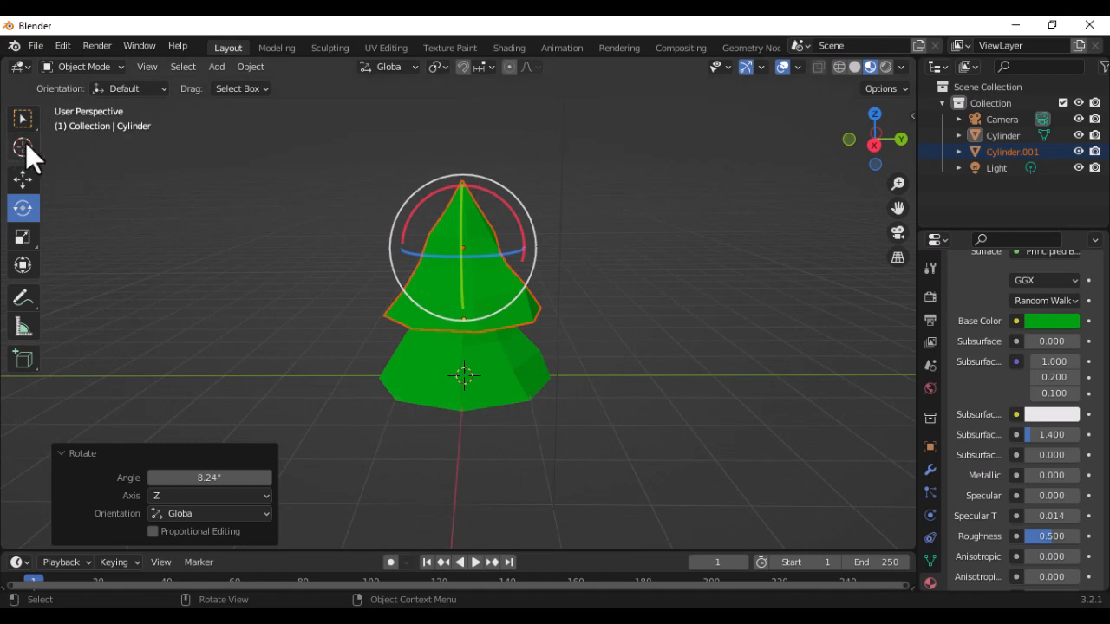
# Step: Duplicate the upper cone by copy and paste and move the copy about 1.3424 m up along Z
pyautogui.click(24, 180)
pyautogui.moveTo(562, 318); pyautogui.dragTo(556, 302, button='middle')
pyautogui.hotkey('ctrl', 'c')
pyautogui.hotkey('ctrl', 'v')
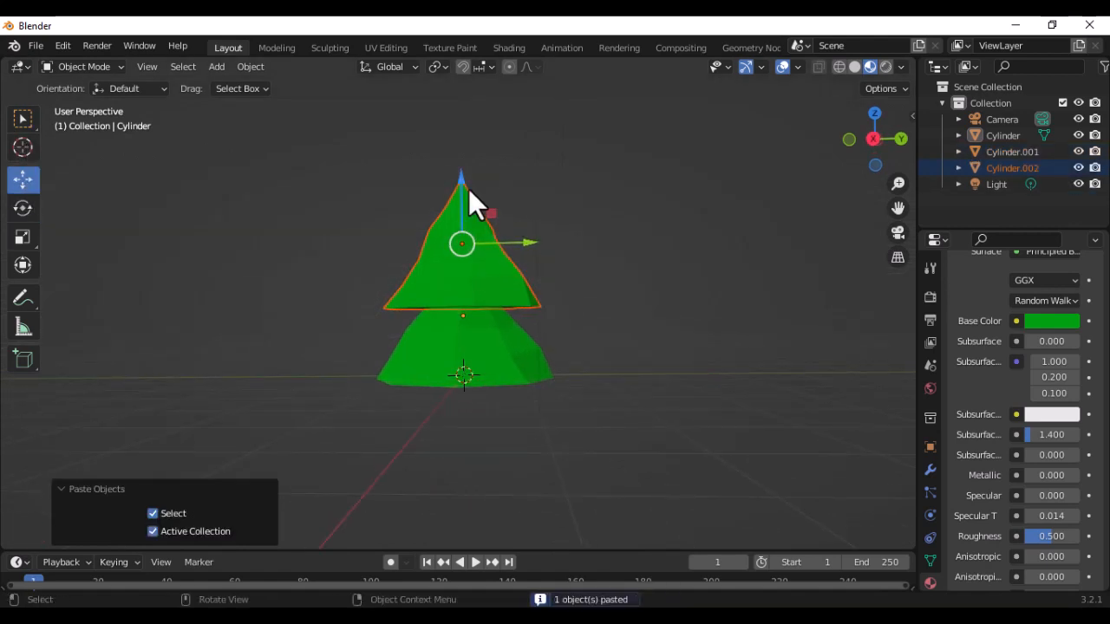
pyautogui.moveTo(466, 188); pyautogui.dragTo(467, 104)
pyautogui.keyDown('shift'); pyautogui.moveTo(600, 266); pyautogui.dragTo(613, 385, button='middle'); pyautogui.keyUp('shift')
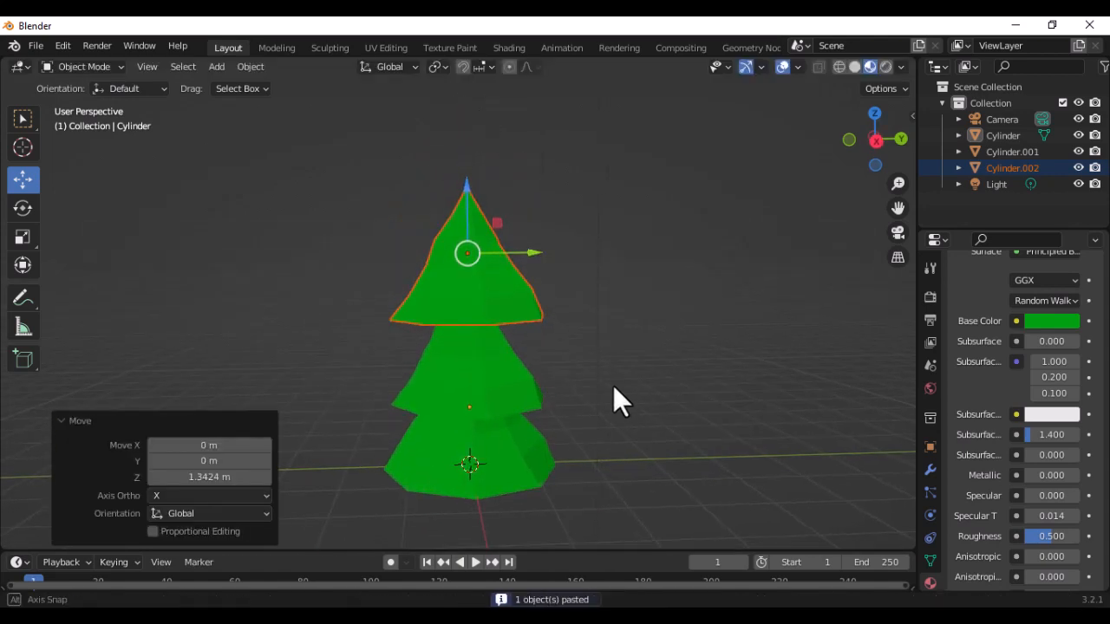
# Step: Scale the topmost cone uniformly by about 0.857 and lower it along Z by about 0.41446 m
pyautogui.press('s')
pyautogui.click(482, 304)
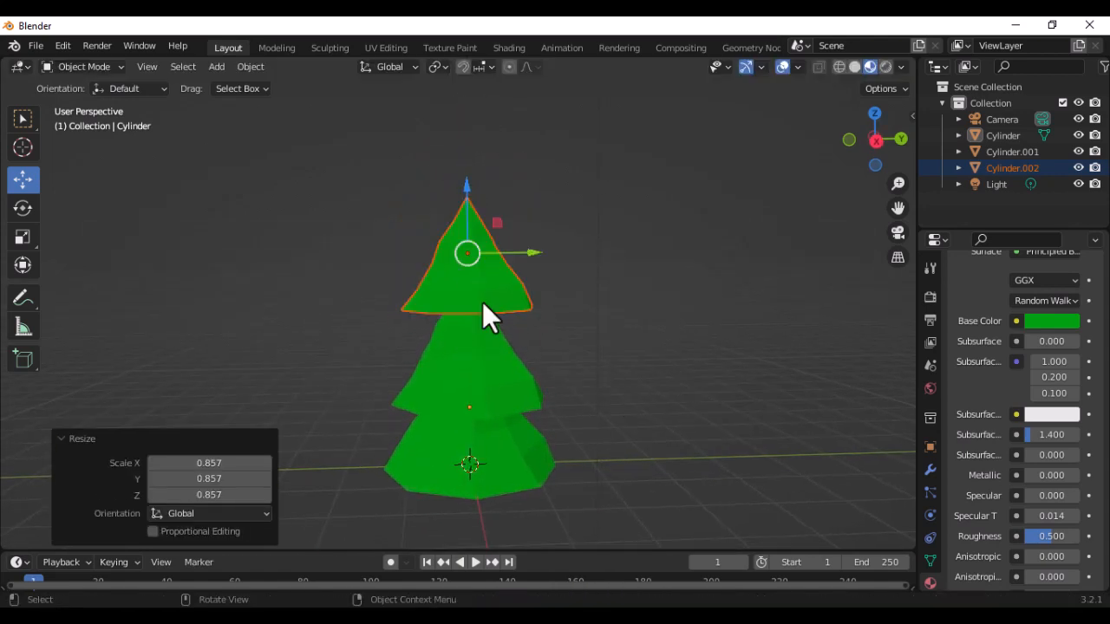
pyautogui.moveTo(466, 185); pyautogui.dragTo(471, 216)
pyautogui.scroll(-4, 537, 299)
pyautogui.moveTo(553, 316)
pyautogui.mouseDown(button='middle')
pyautogui.moveTo(552, 267)
pyautogui.moveTo(450, 249)
pyautogui.moveTo(509, 344)
pyautogui.moveTo(591, 278)
pyautogui.moveTo(542, 302)
pyautogui.moveTo(549, 311)
pyautogui.mouseUp(button='middle')
pyautogui.scroll(2, 488, 343)
# Step: Raise all three green tiers together along Z by about 0.92244 m, then slightly further, and deselect them
pyautogui.keyDown('shift'); pyautogui.click(488, 344); pyautogui.keyUp('shift')
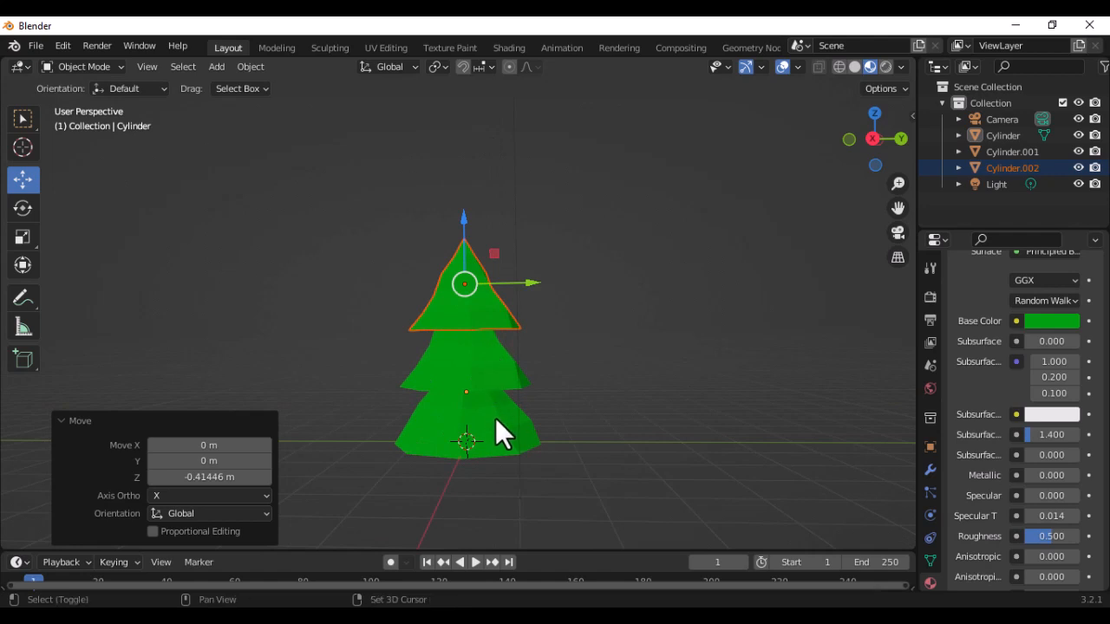
pyautogui.keyDown('shift'); pyautogui.click(496, 416); pyautogui.keyUp('shift')
pyautogui.moveTo(467, 270); pyautogui.dragTo(479, 227)
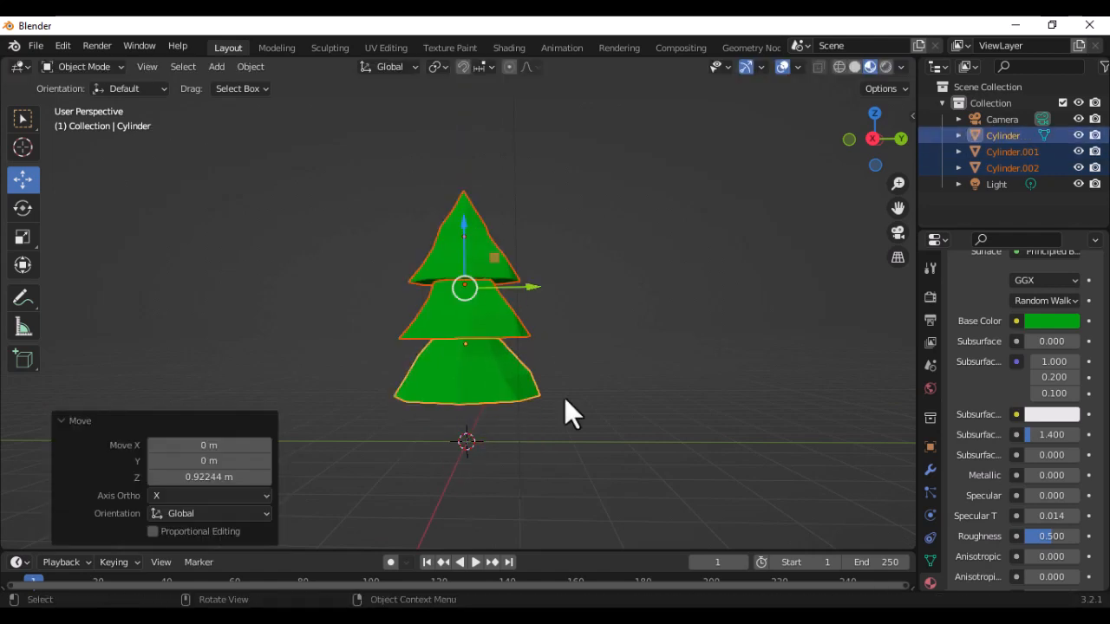
pyautogui.moveTo(565, 398)
pyautogui.mouseDown(button='middle')
pyautogui.moveTo(565, 372)
pyautogui.moveTo(582, 400)
pyautogui.moveTo(572, 418)
pyautogui.mouseUp(button='middle')
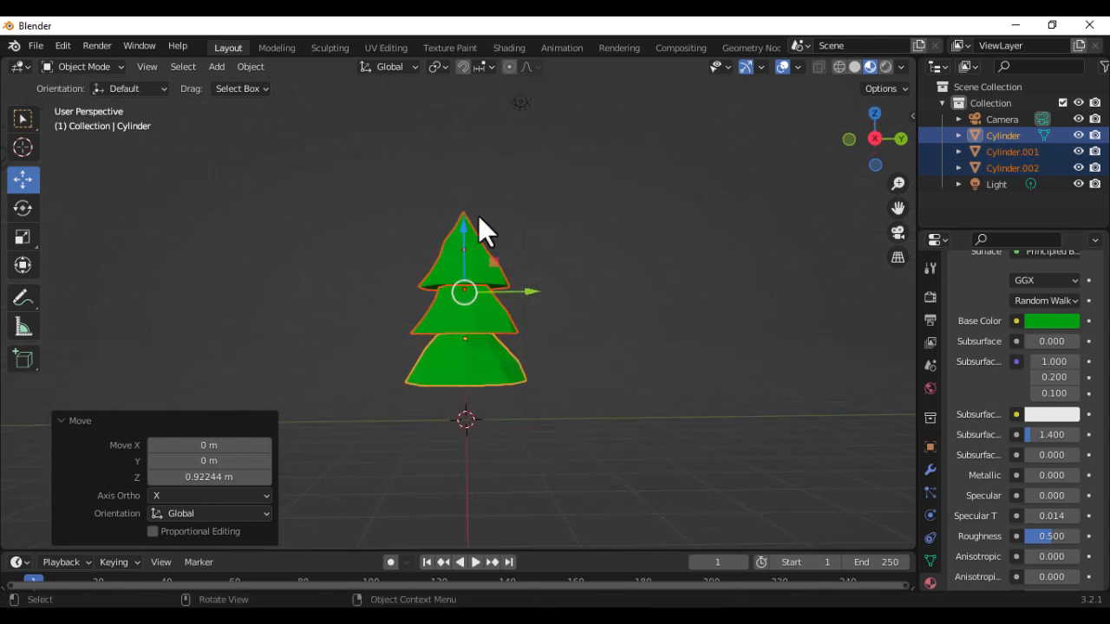
pyautogui.moveTo(465, 228); pyautogui.dragTo(466, 213)
pyautogui.click(565, 353)
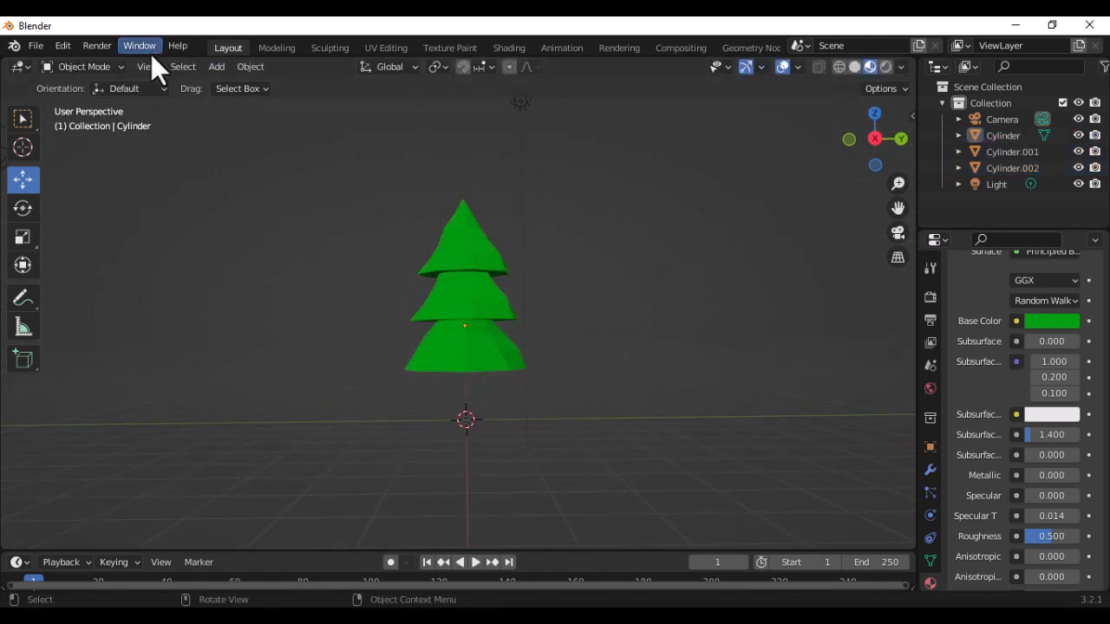
# Step: Add a cylinder mesh with 8 vertices, 1 m radius and 2 m depth at the origin as the trunk
pyautogui.click(216, 68)
pyautogui.moveTo(322, 87)
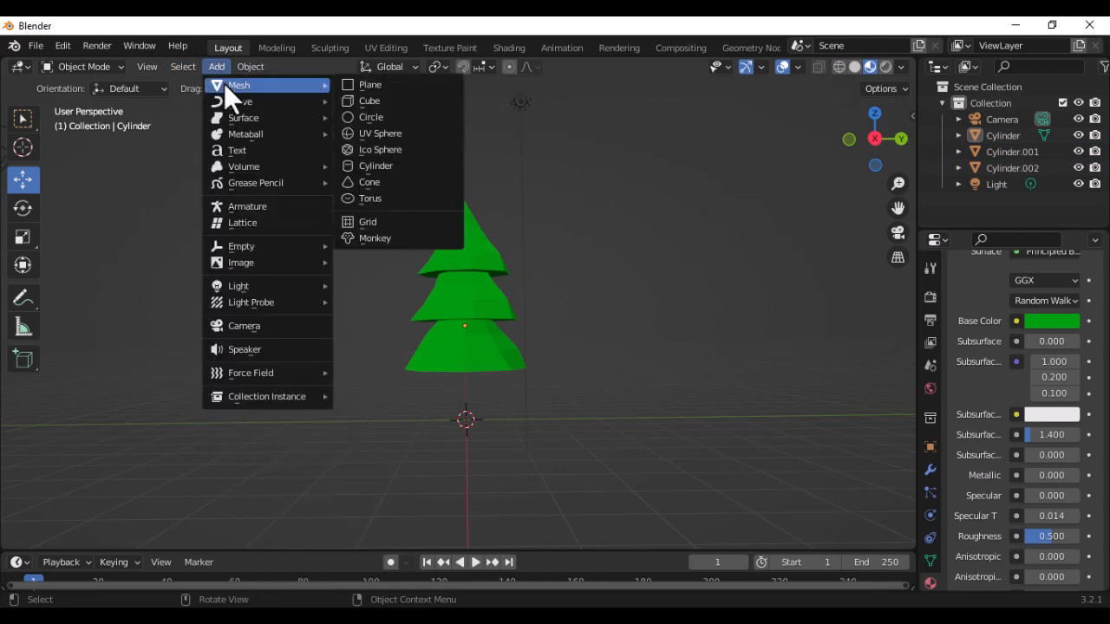
pyautogui.click(376, 166)
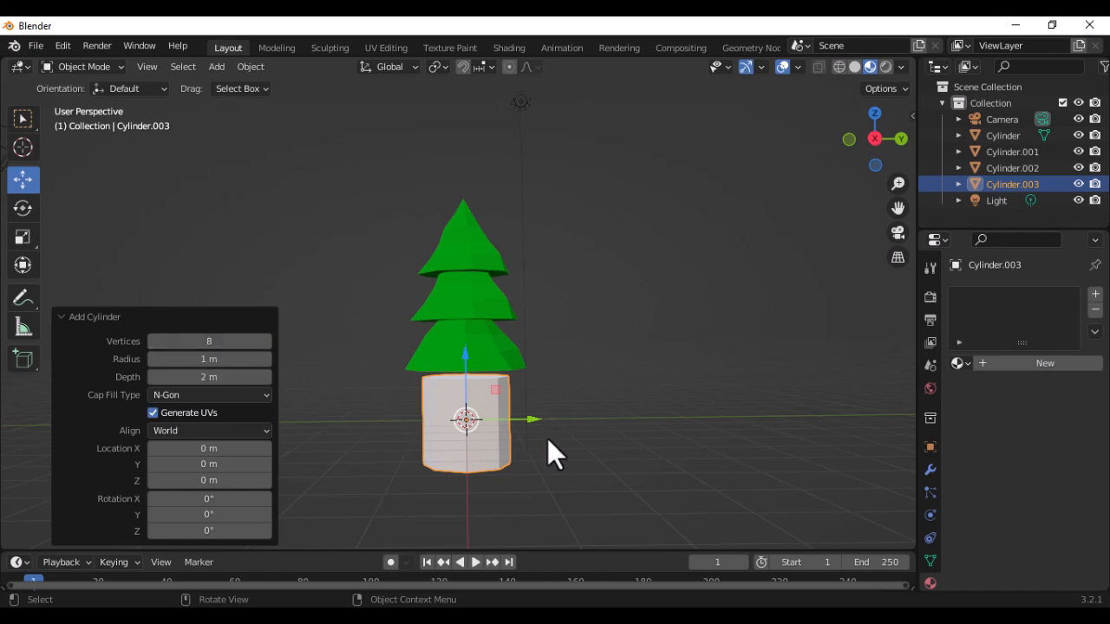
# Step: Scale the trunk cylinder uniformly by about 0.432 and move it up along Z by about 0.44777 m
pyautogui.press('s')
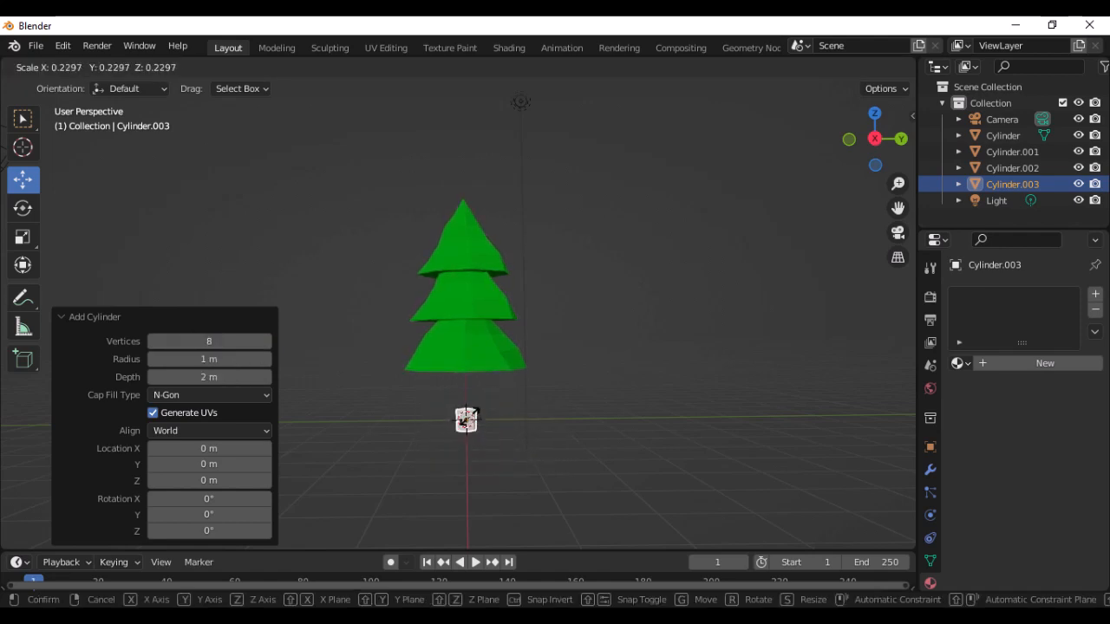
pyautogui.click(472, 414)
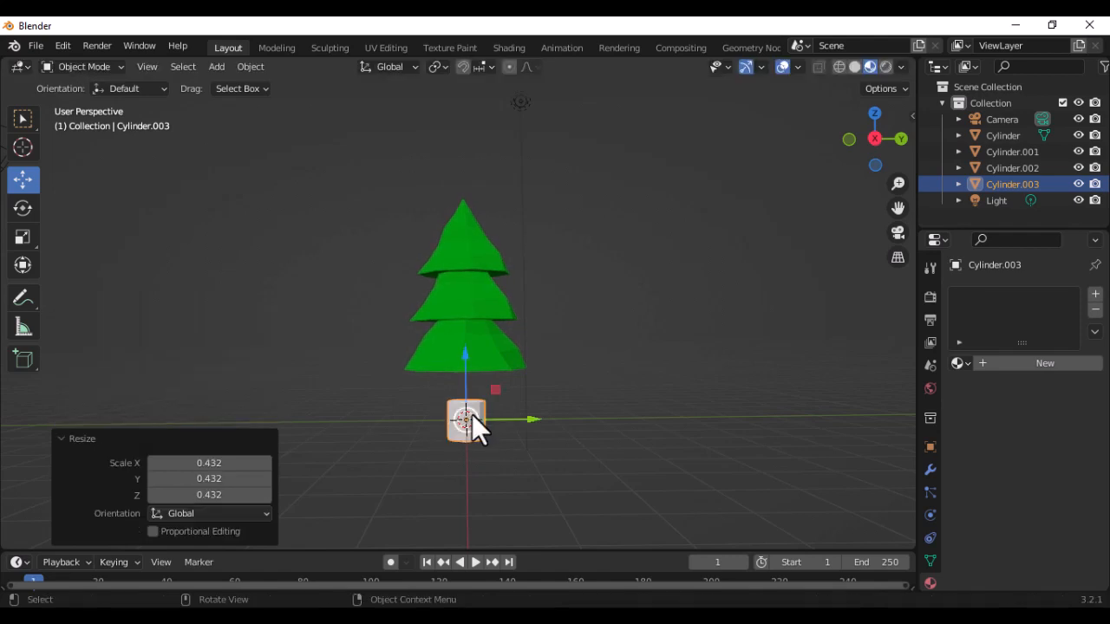
pyautogui.moveTo(469, 379); pyautogui.dragTo(499, 378)
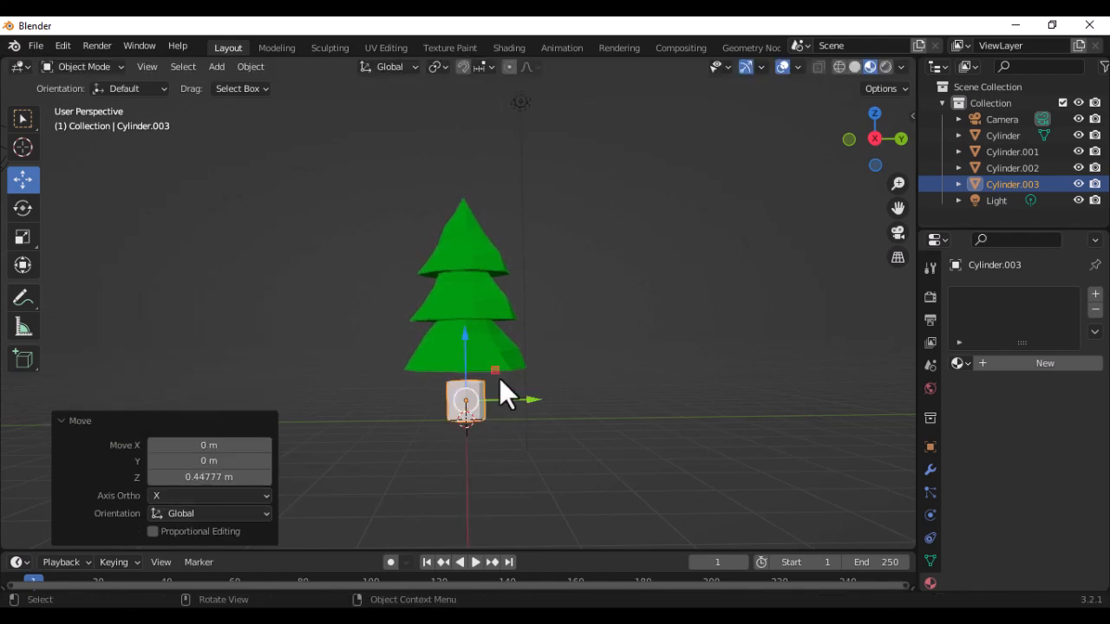
# Step: Give the trunk cylinder a new material with a dark red-brown Base Color of about H 0.012, S 0.995, V 0.274
pyautogui.moveTo(500, 378); pyautogui.dragTo(491, 409, button='middle')
pyautogui.scroll(4, 528, 372)
pyautogui.scroll(3, 514, 366)
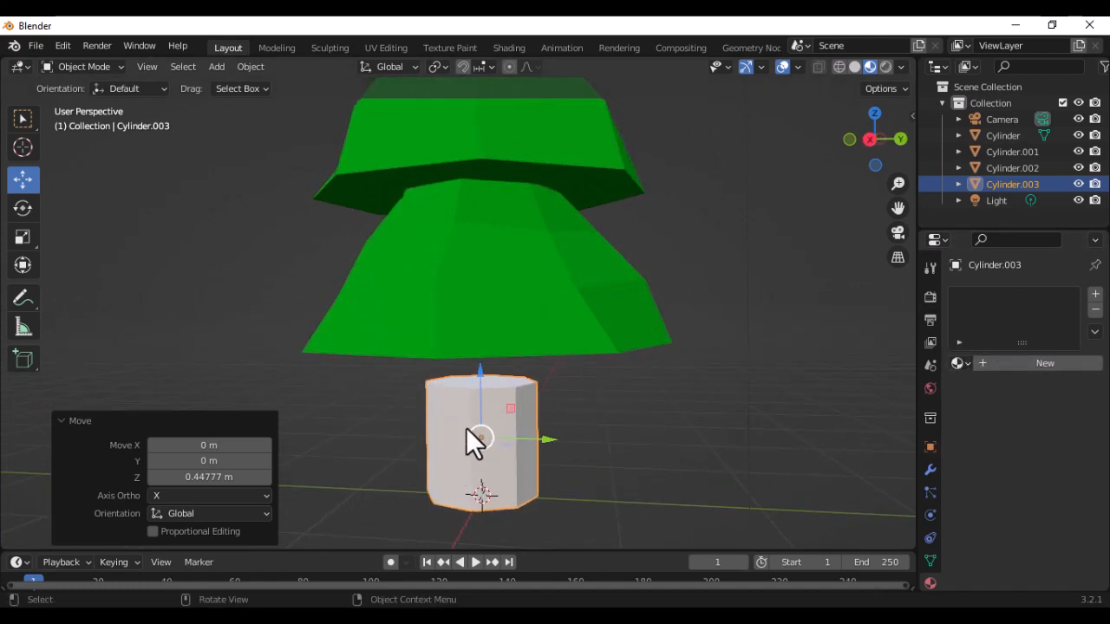
pyautogui.click(1036, 366)
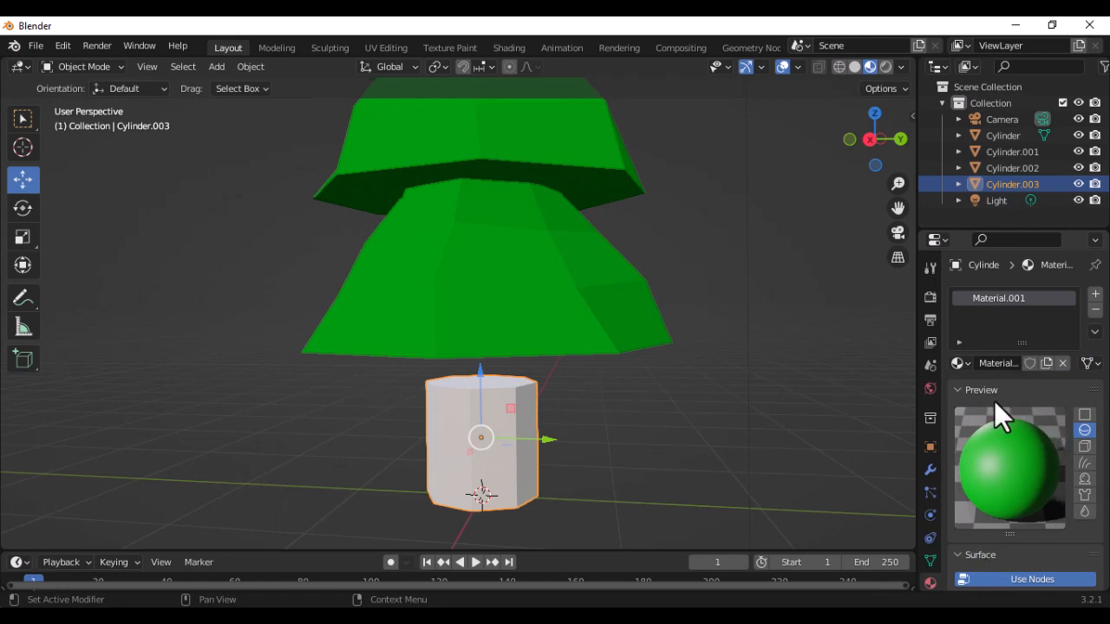
pyautogui.scroll(-5, 994, 401)
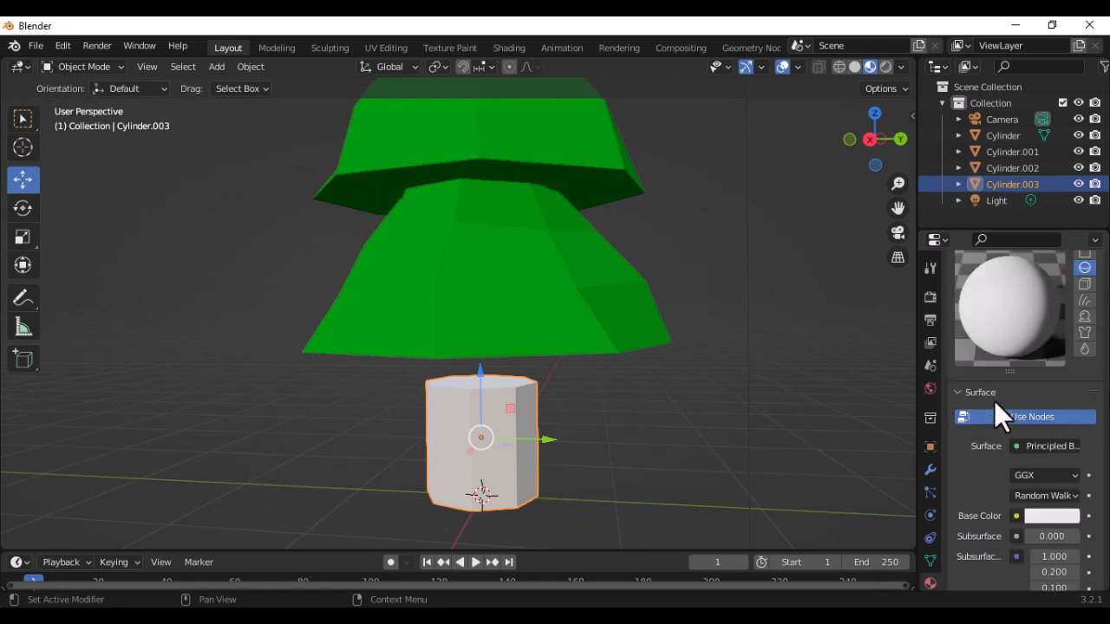
pyautogui.click(1050, 515)
pyautogui.moveTo(982, 352); pyautogui.dragTo(980, 399)
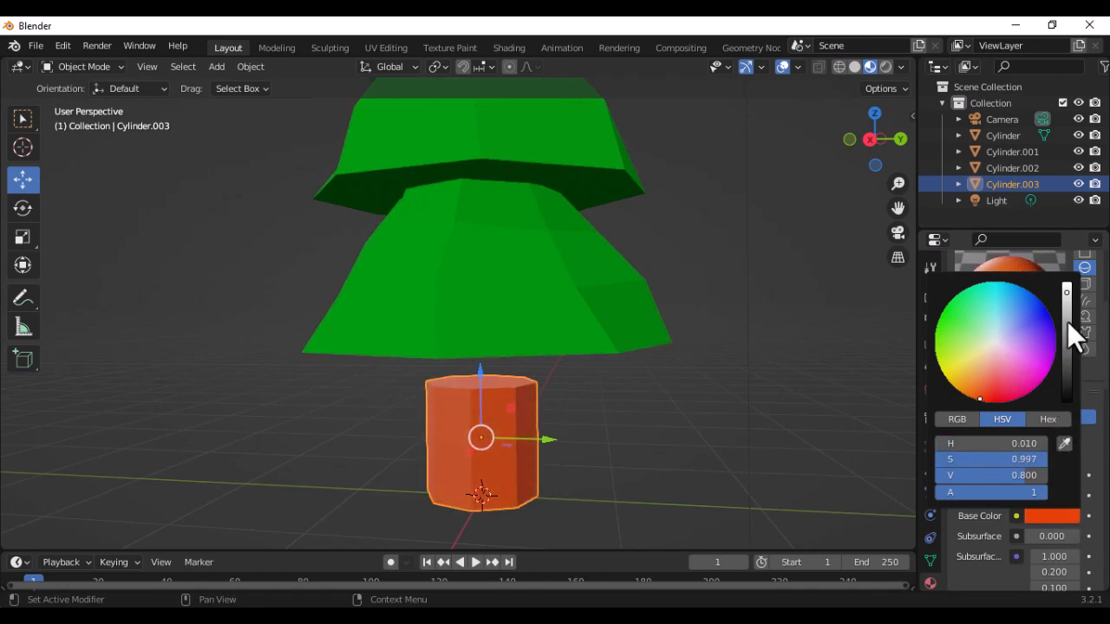
pyautogui.moveTo(1068, 321); pyautogui.dragTo(1068, 333)
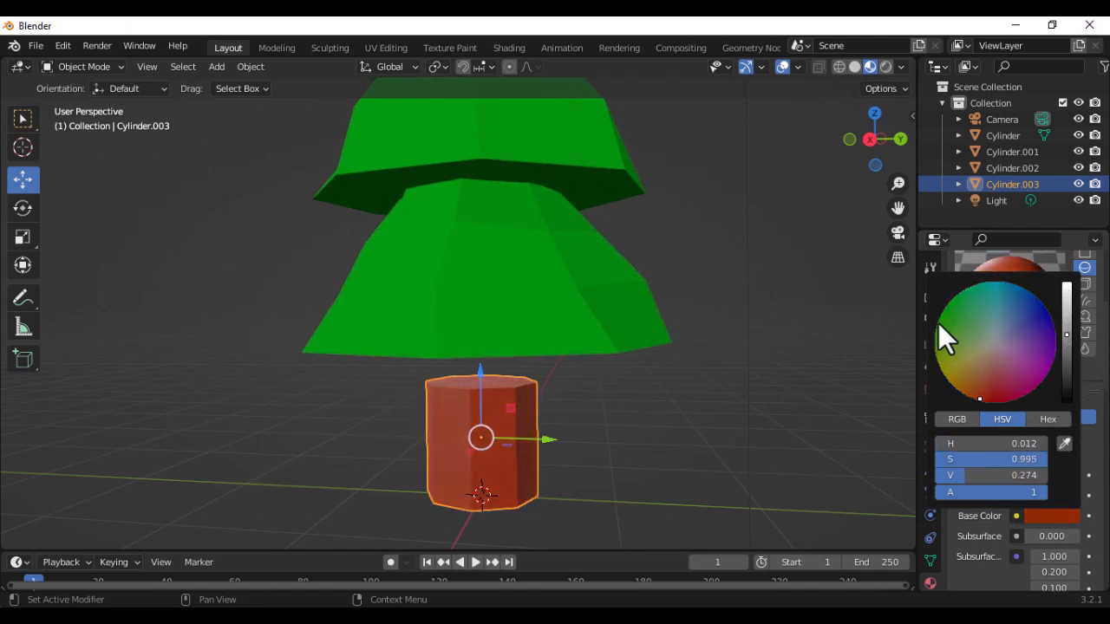
# Step: Set the trunk material's Specular to 0.000
pyautogui.scroll(-1, 1041, 494)
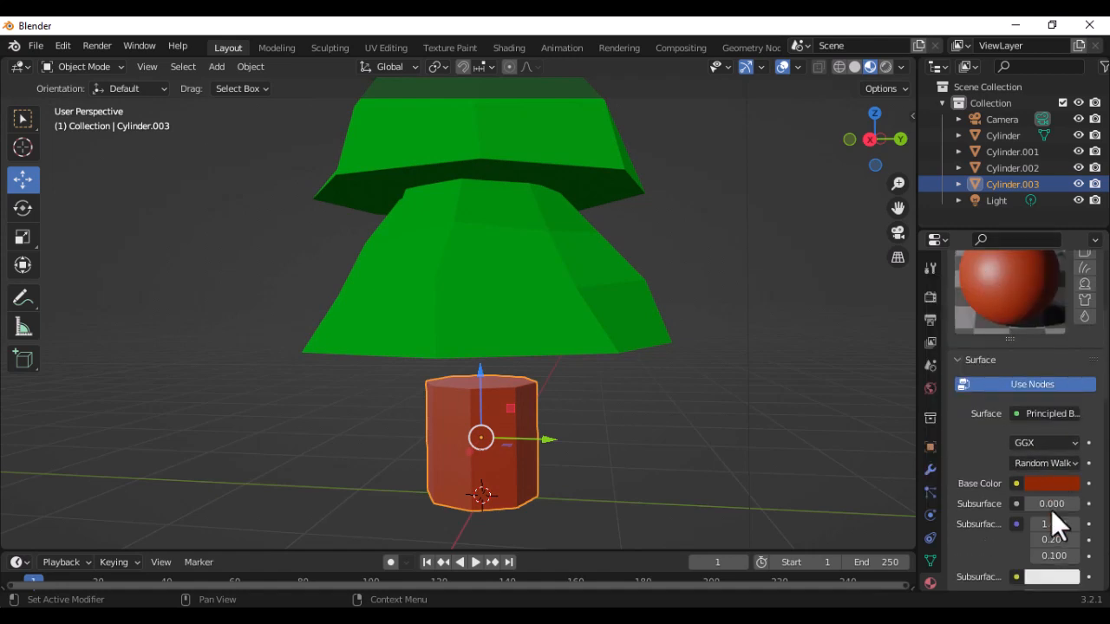
pyautogui.scroll(-6, 1041, 512)
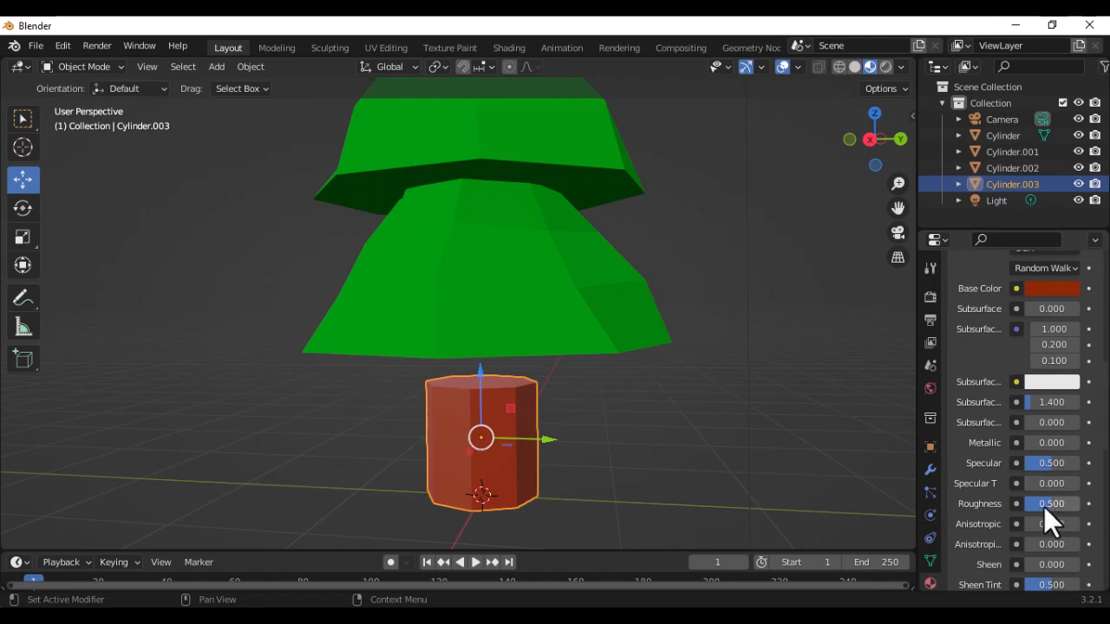
pyautogui.moveTo(1053, 463); pyautogui.dragTo(1023, 463)
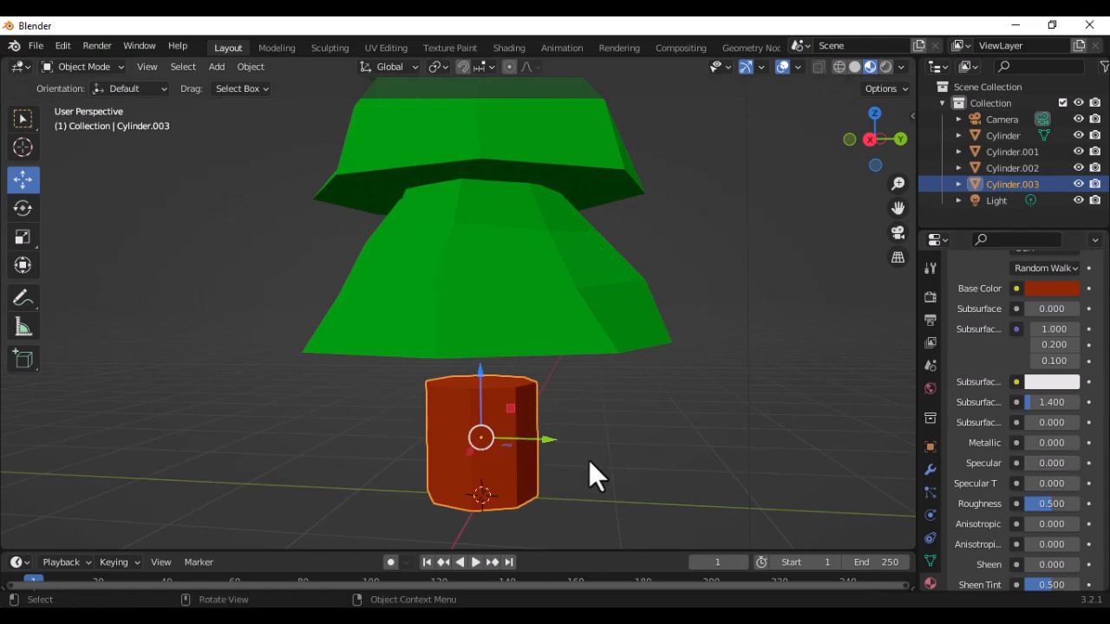
# Step: Enter Edit Mode on the trunk and scale its top face uniformly by about 0.747 to taper it
pyautogui.moveTo(589, 461); pyautogui.dragTo(525, 420, button='middle')
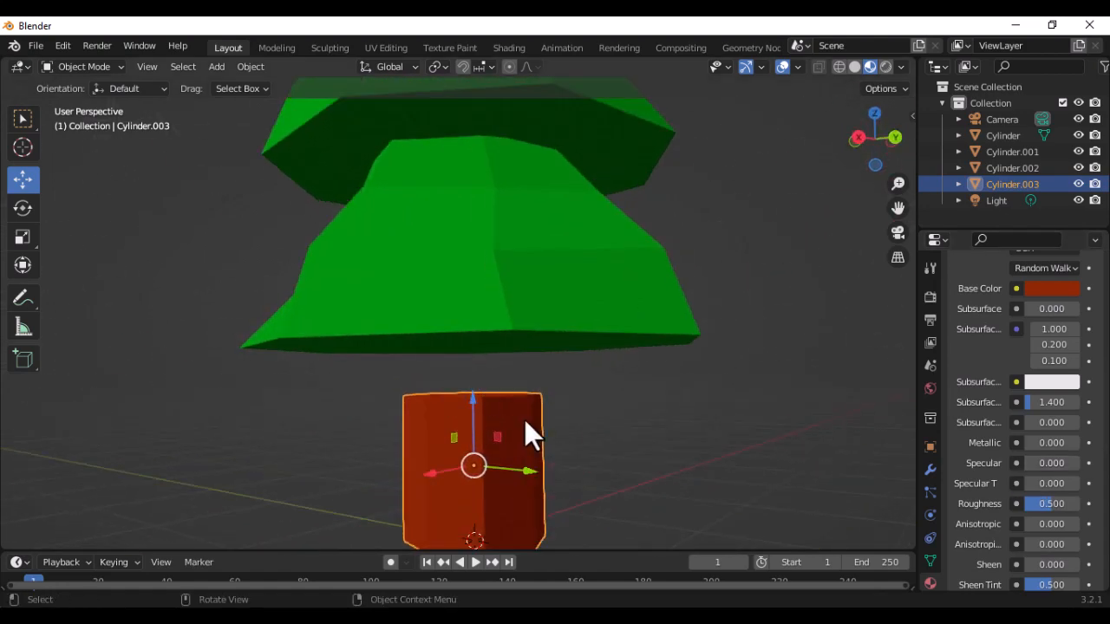
pyautogui.scroll(-2, 507, 424)
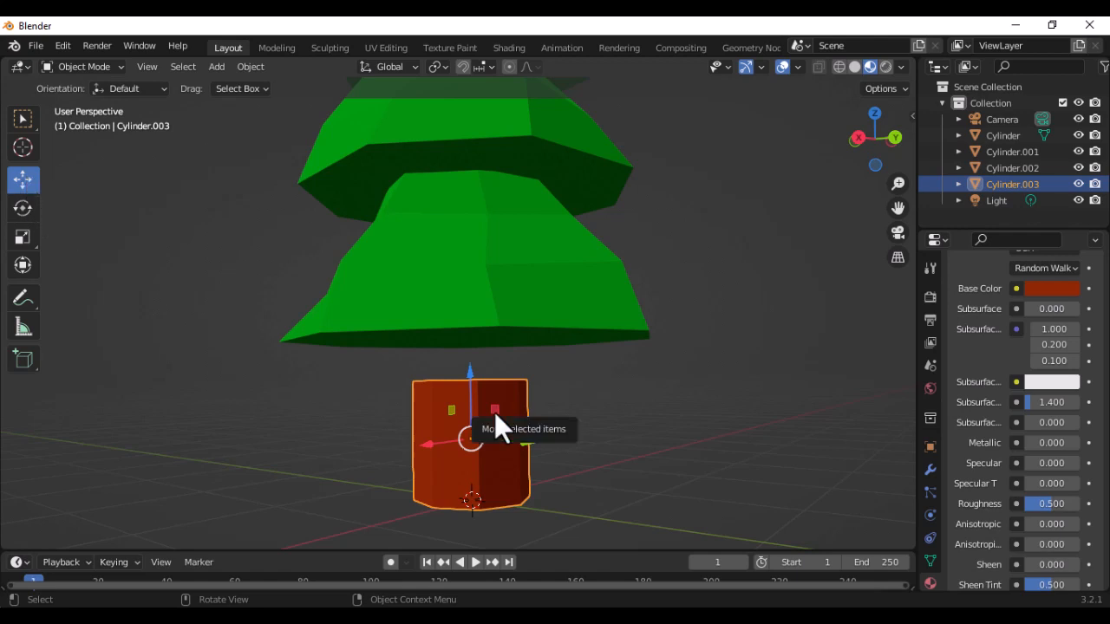
pyautogui.press('Tab')
pyautogui.moveTo(503, 409); pyautogui.dragTo(491, 454, button='middle')
pyautogui.moveTo(486, 388); pyautogui.dragTo(507, 351, button='middle')
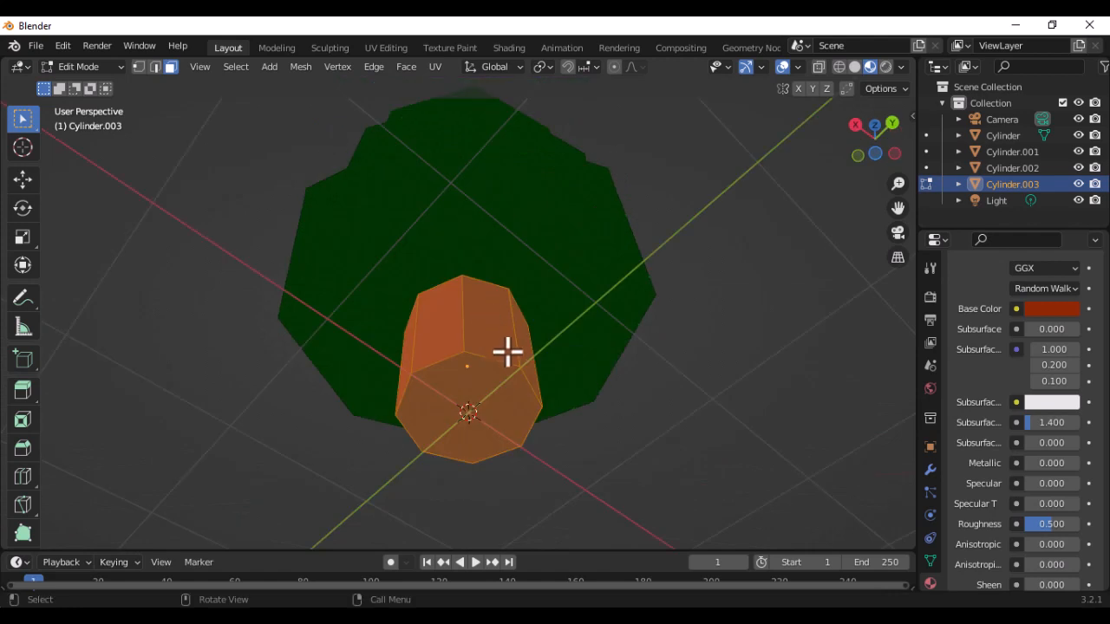
pyautogui.click(492, 437)
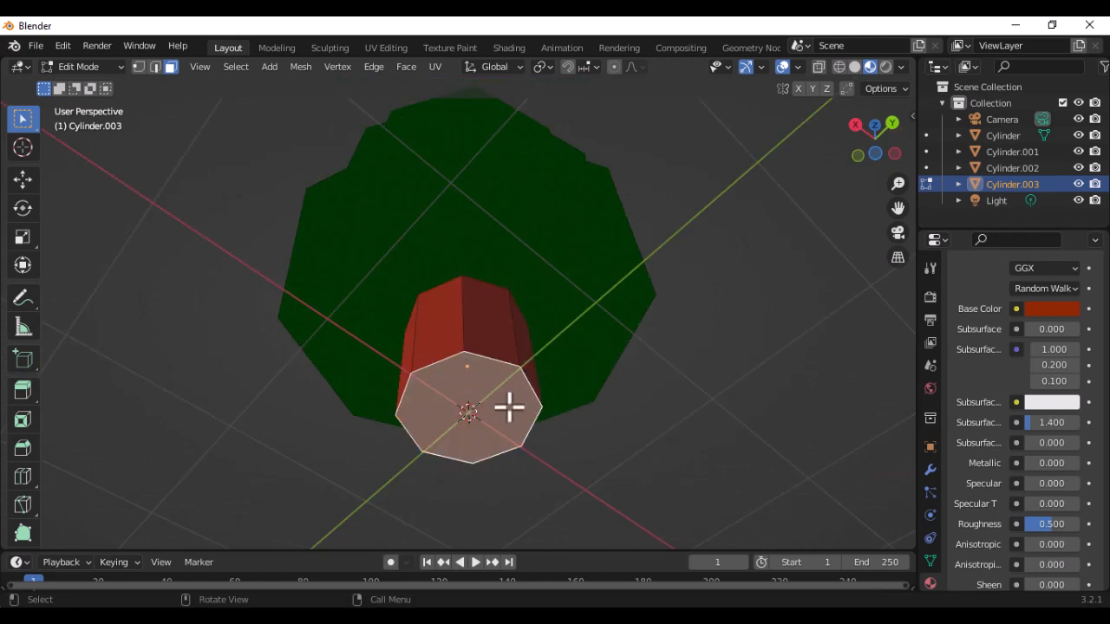
pyautogui.moveTo(547, 371); pyautogui.dragTo(446, 446, button='middle')
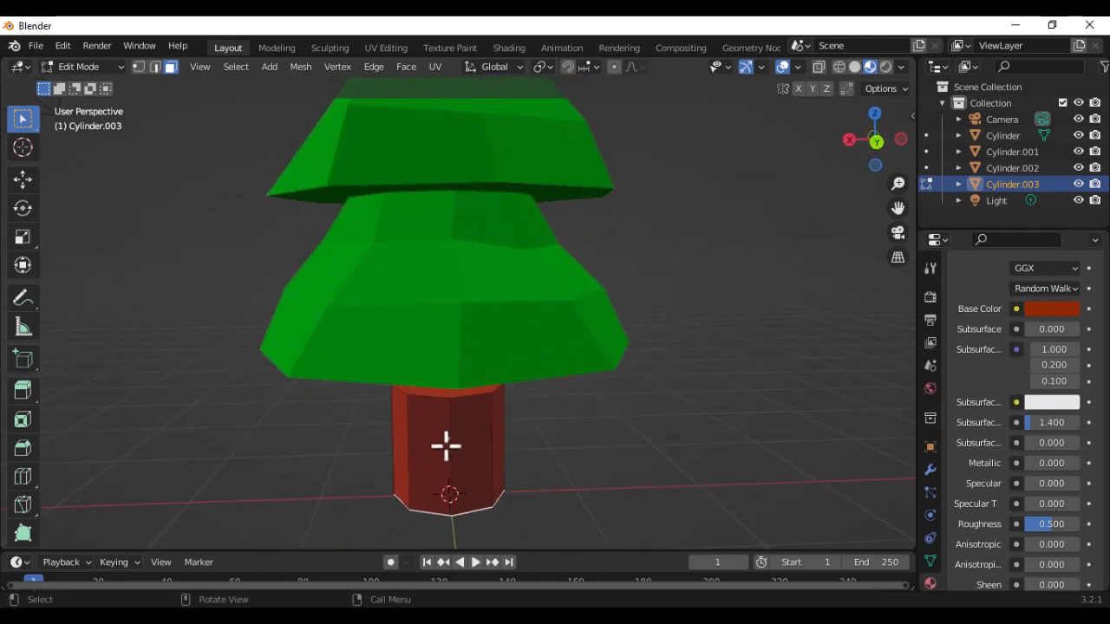
pyautogui.click(456, 396)
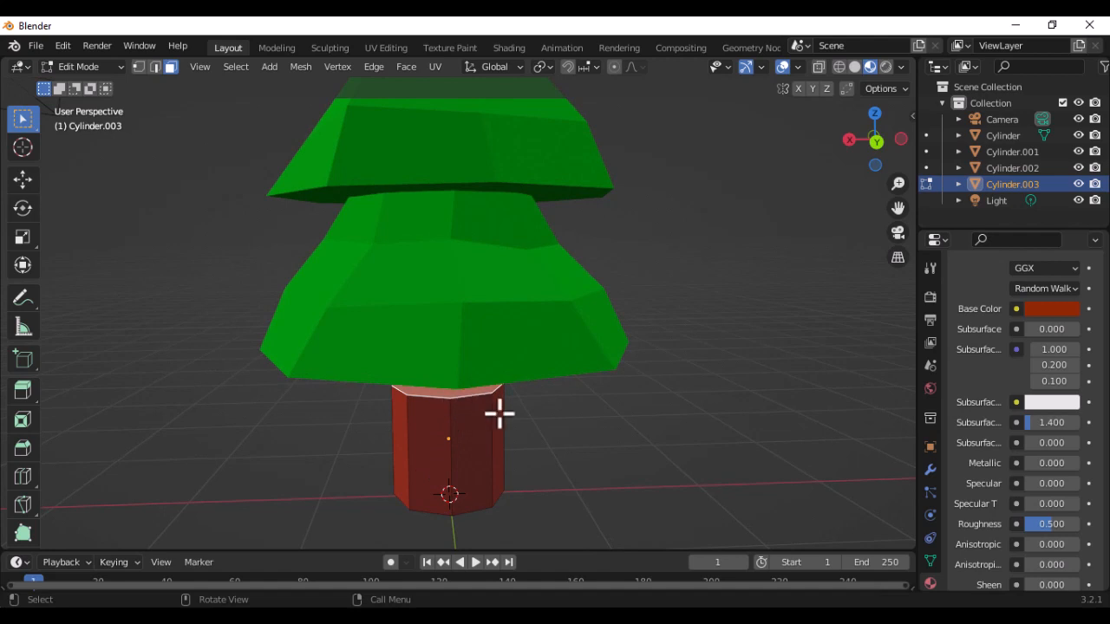
pyautogui.press('s')
pyautogui.click(482, 401)
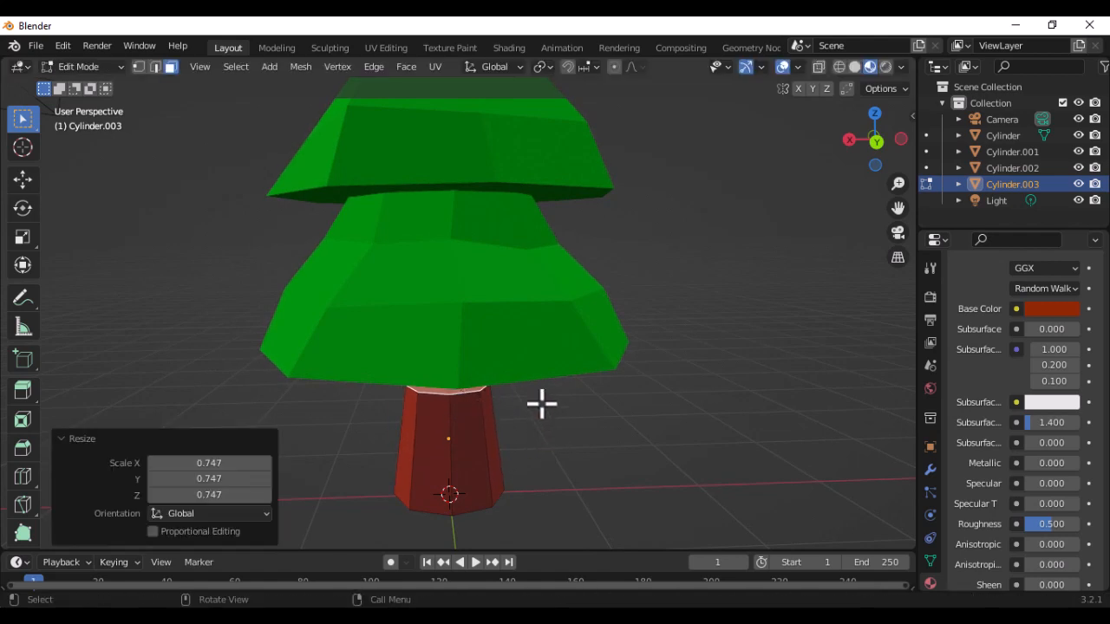
# Step: Move the trunk's top face up along Z by about 0.7147 m into the lowest green tier
pyautogui.moveTo(540, 401); pyautogui.dragTo(564, 384, button='middle')
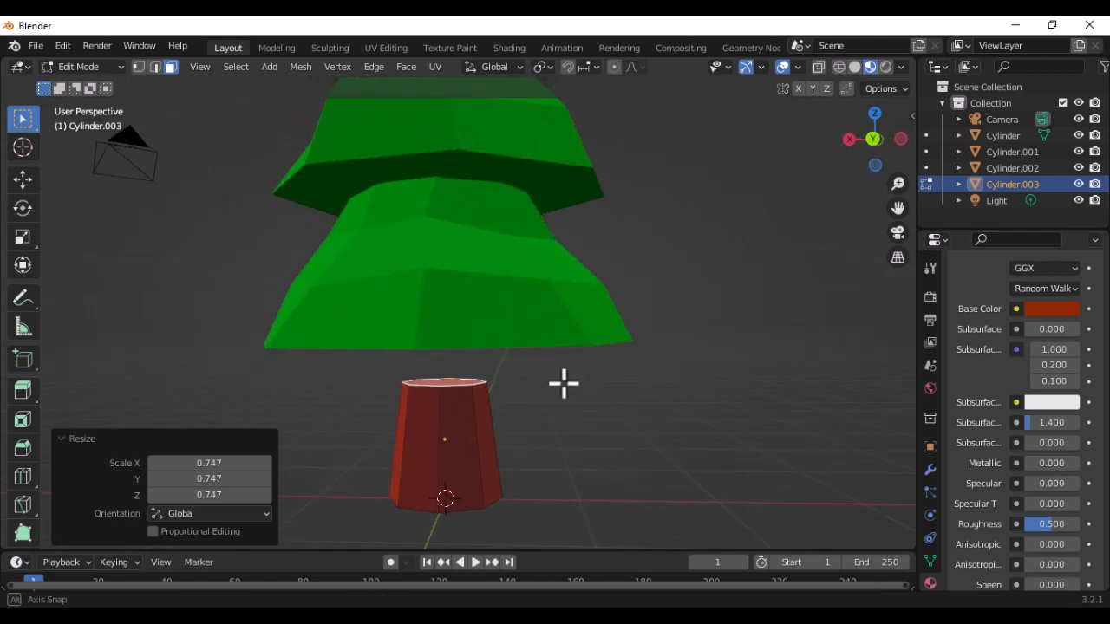
pyautogui.click(23, 179)
pyautogui.moveTo(451, 327); pyautogui.dragTo(467, 224)
pyautogui.moveTo(498, 441); pyautogui.dragTo(414, 452, button='middle')
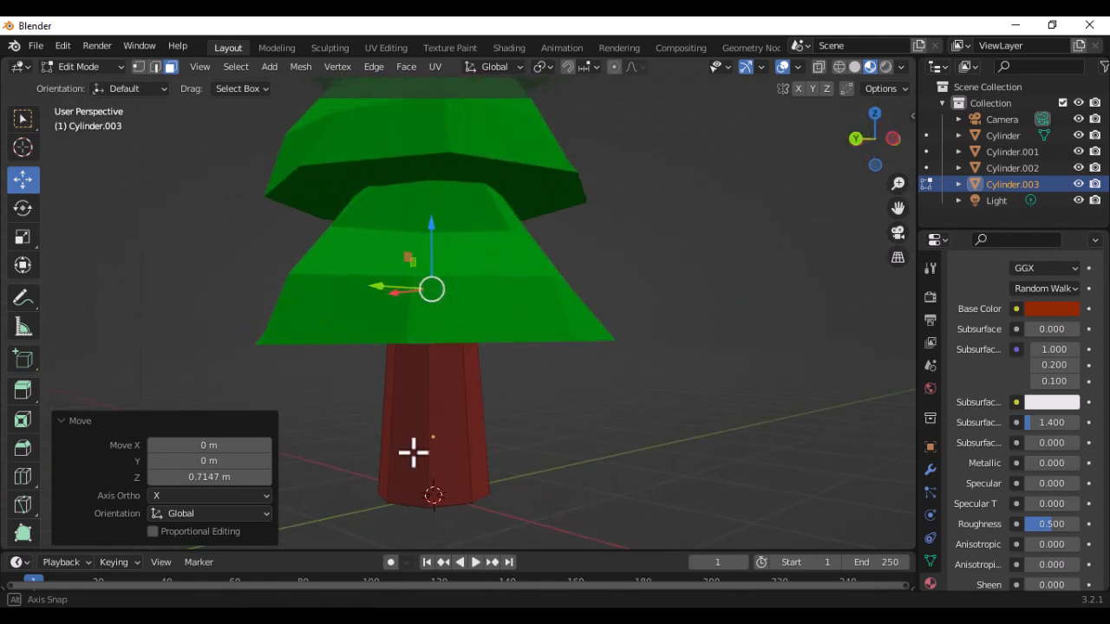
pyautogui.scroll(1, 431, 466)
pyautogui.scroll(-1, 451, 456)
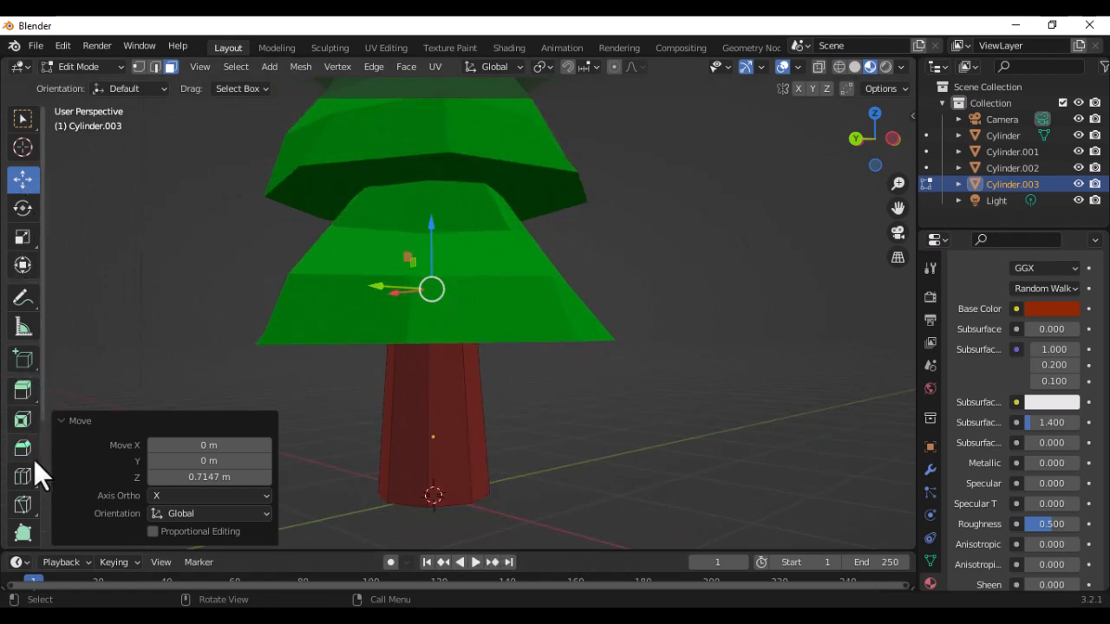
# Step: Switch to edge selection, select an edge on the trunk's bottom rim, and move it along Y by about -0.0539 m
pyautogui.click(27, 209)
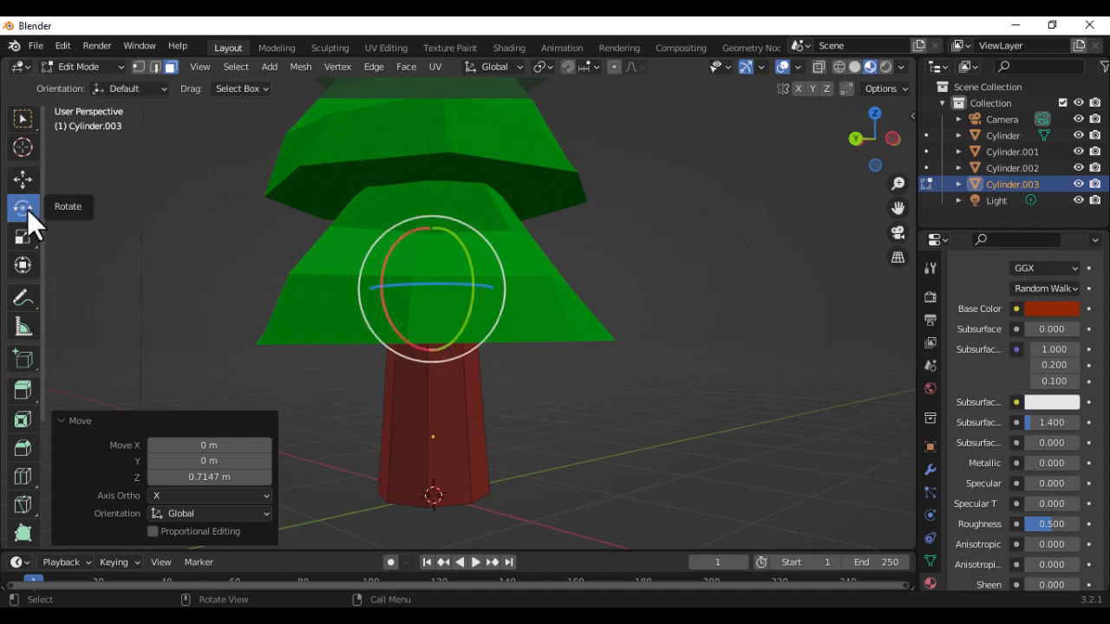
pyautogui.click(154, 67)
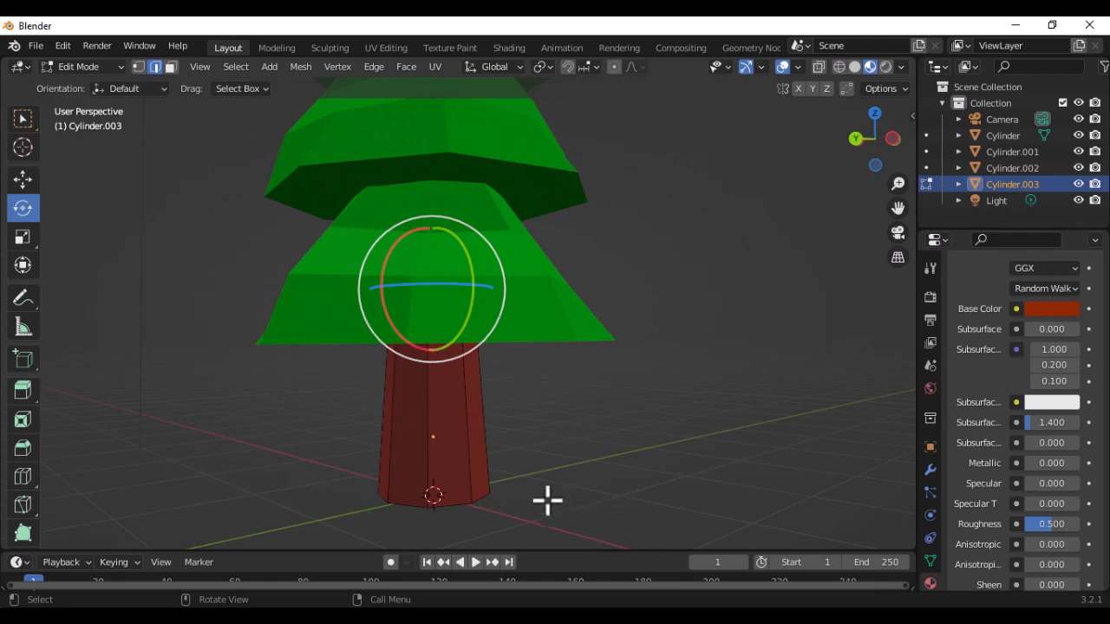
pyautogui.click(452, 505)
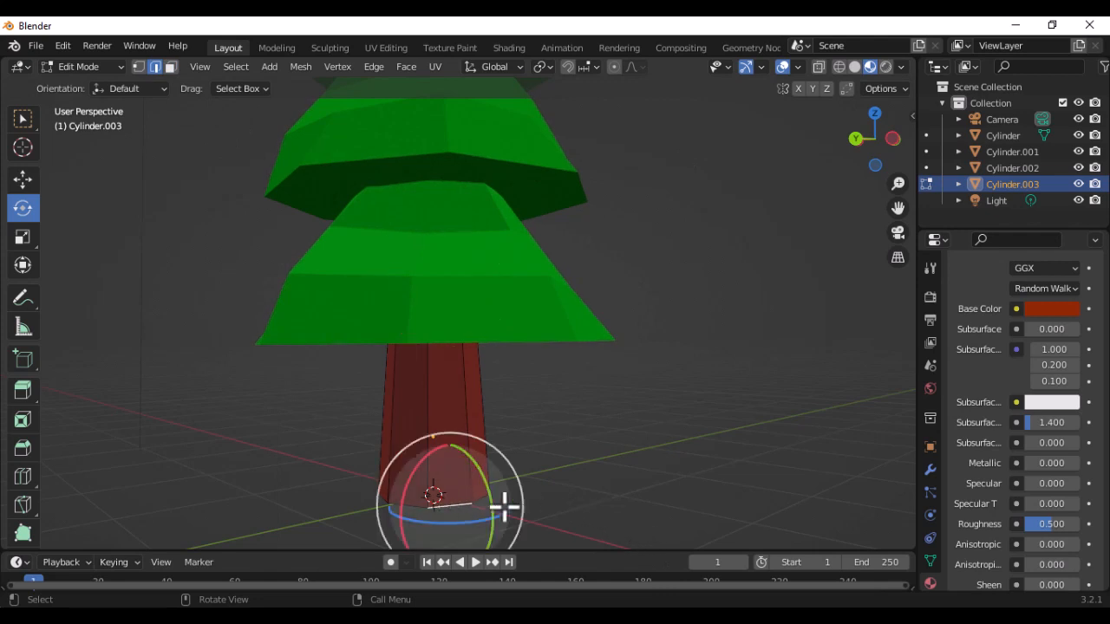
pyautogui.moveTo(442, 512); pyautogui.dragTo(483, 497)
pyautogui.moveTo(557, 463); pyautogui.dragTo(303, 470, button='middle')
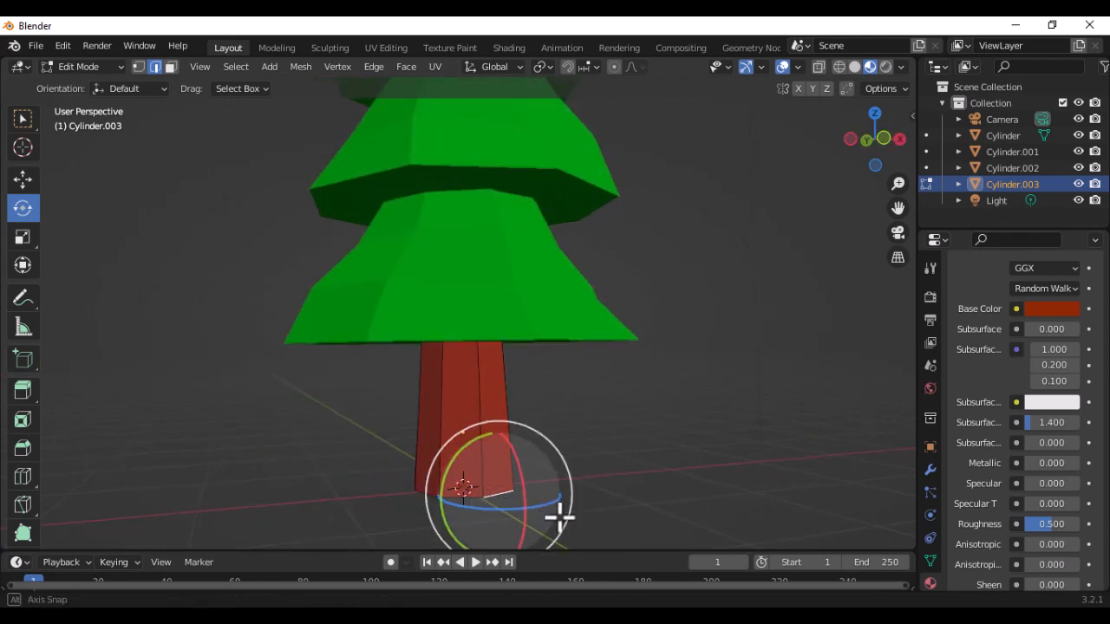
pyautogui.moveTo(560, 515); pyautogui.dragTo(602, 527, button='middle')
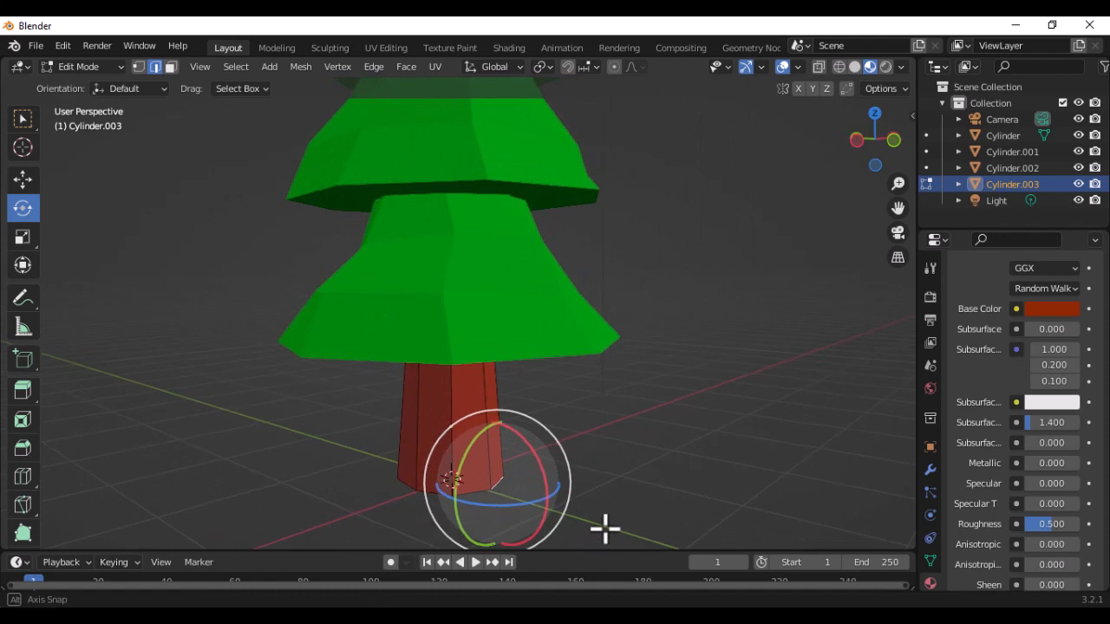
pyautogui.click(23, 179)
pyautogui.moveTo(471, 476); pyautogui.dragTo(479, 478)
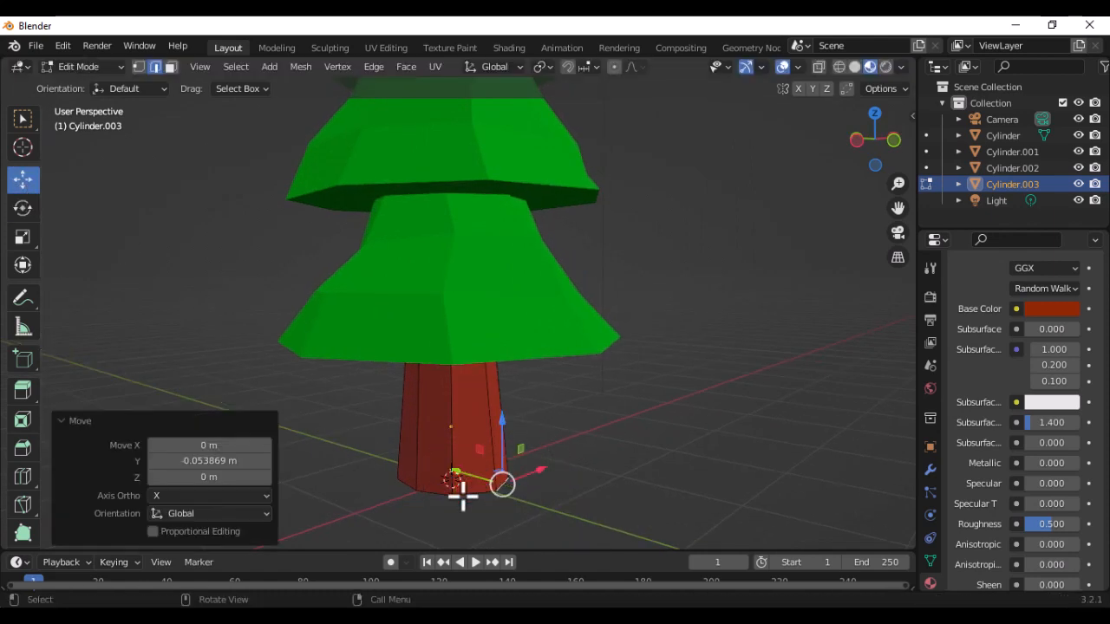
# Step: Move a bottom rim edge of the trunk along X by about 0.0347 m, and extrude it with zero offset
pyautogui.moveTo(460, 493); pyautogui.dragTo(401, 511, button='middle')
pyautogui.moveTo(398, 505); pyautogui.dragTo(362, 505)
pyautogui.press('e')
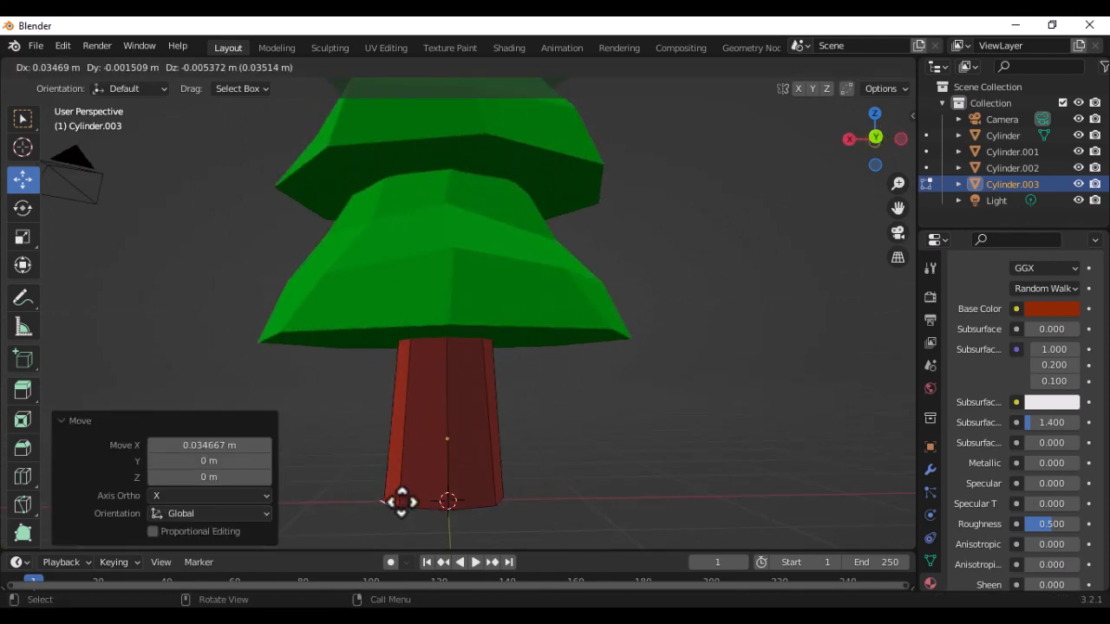
pyautogui.rightClick(399, 502)
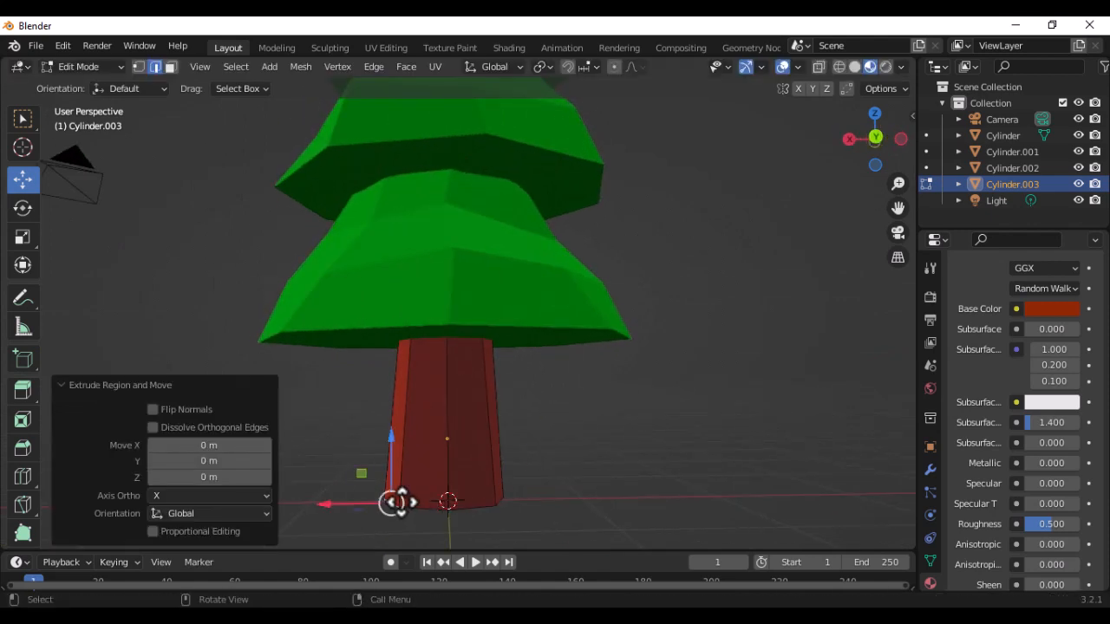
# Step: Try rotating the trunk's bottom rim edge, and select a vertical edge on the trunk's side
pyautogui.click(22, 207)
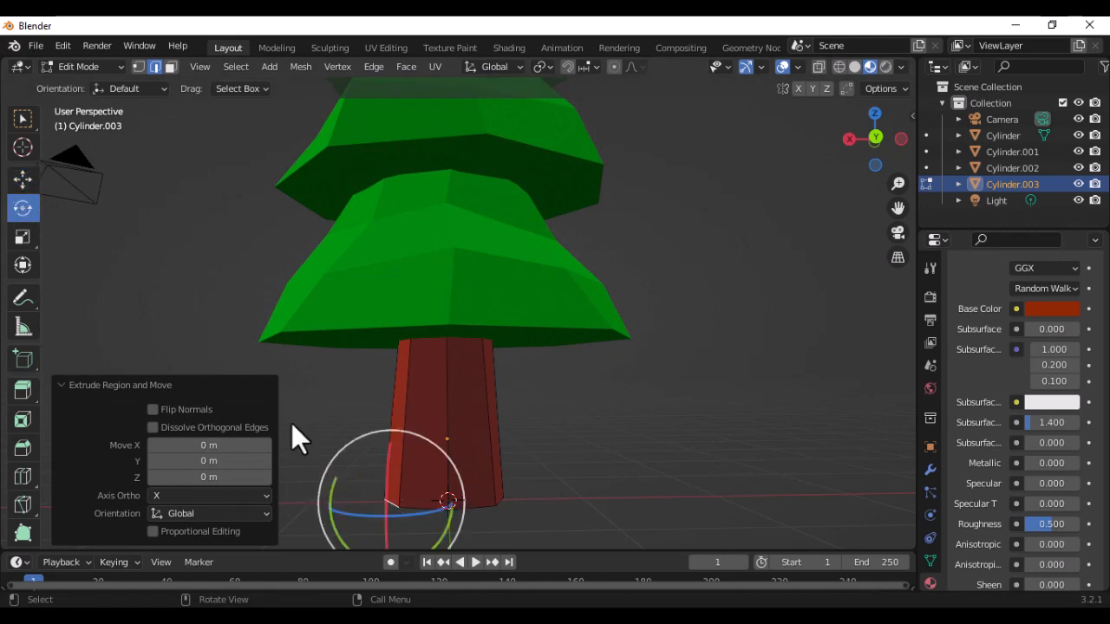
pyautogui.moveTo(394, 517); pyautogui.dragTo(416, 509)
pyautogui.moveTo(471, 408); pyautogui.dragTo(476, 444, button='middle')
pyautogui.click(476, 444)
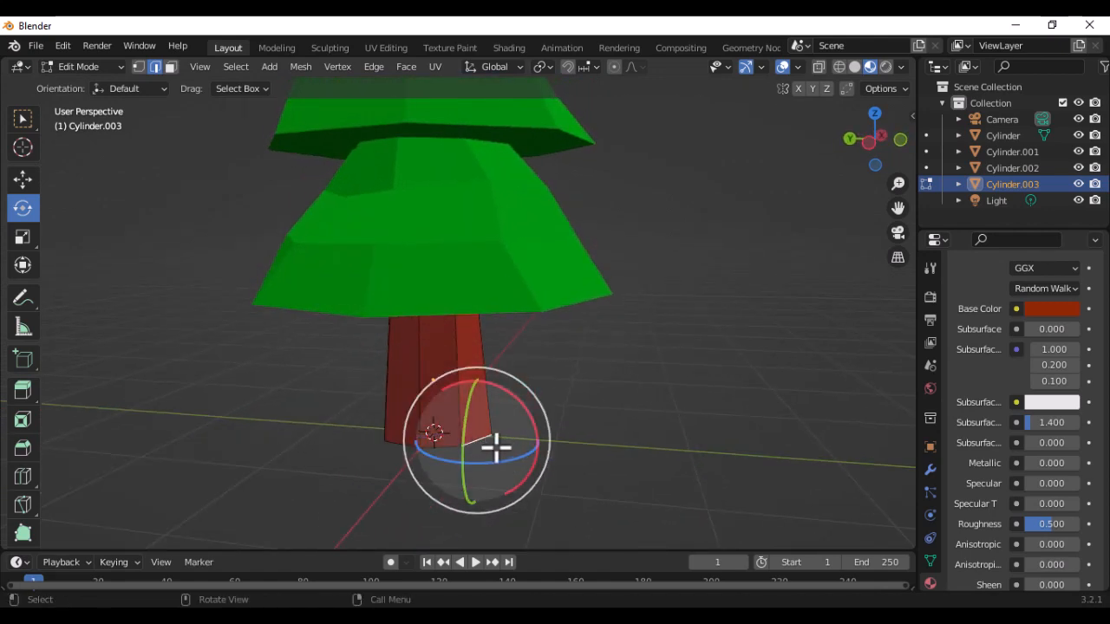
pyautogui.moveTo(537, 375)
pyautogui.mouseDown(button='middle')
pyautogui.moveTo(470, 396)
pyautogui.moveTo(555, 376)
pyautogui.moveTo(555, 364)
pyautogui.mouseUp(button='middle')
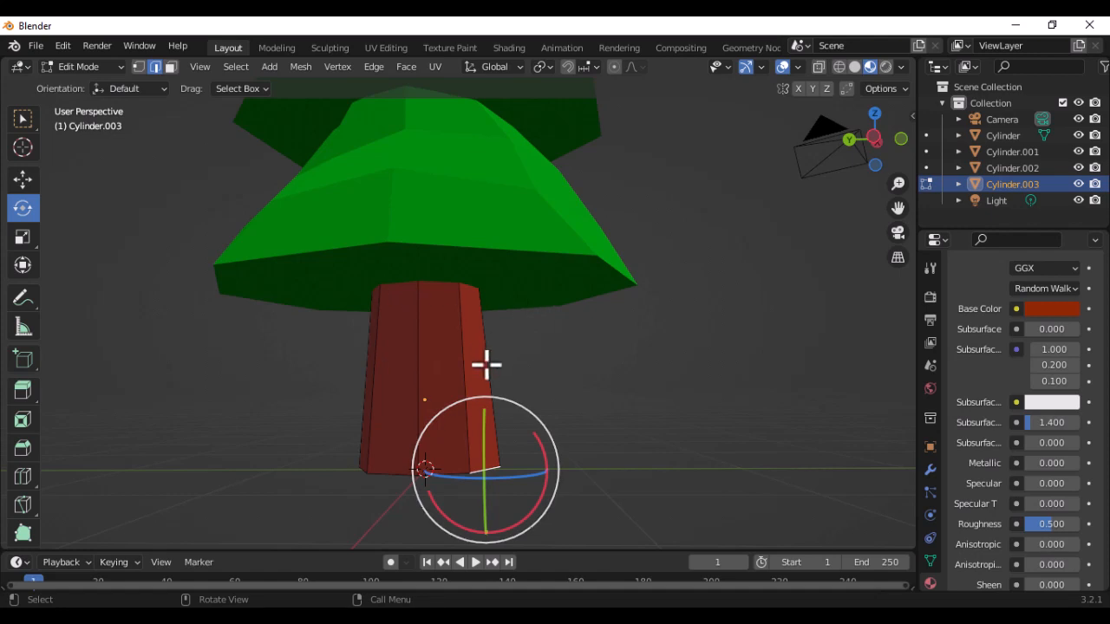
pyautogui.click(22, 178)
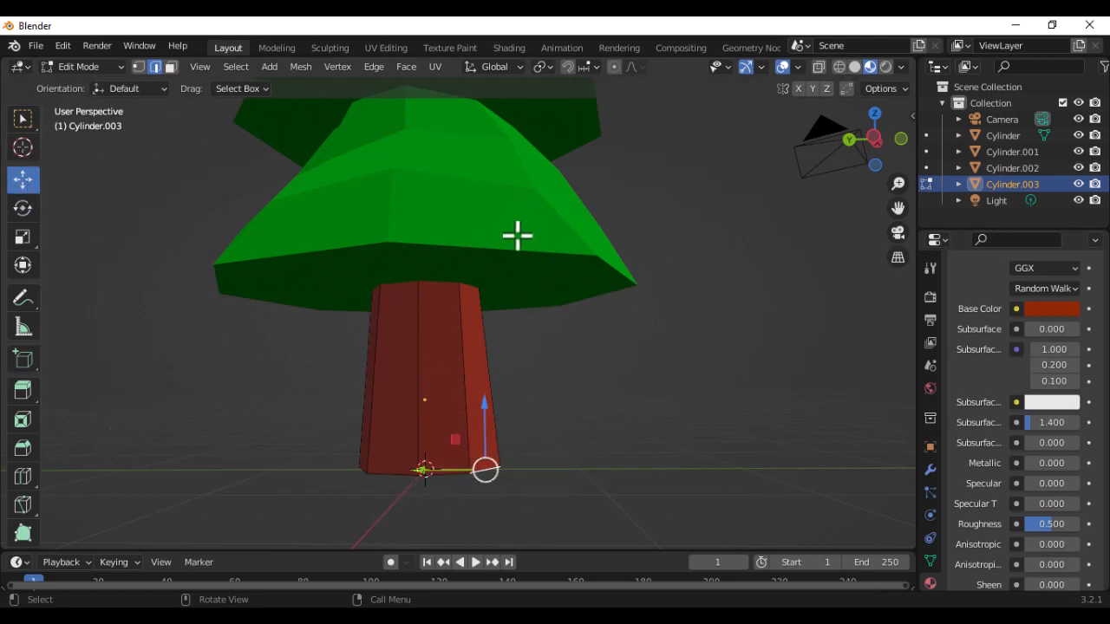
pyautogui.moveTo(463, 375)
pyautogui.mouseDown(button='middle')
pyautogui.moveTo(553, 399)
pyautogui.moveTo(459, 388)
pyautogui.mouseUp(button='middle')
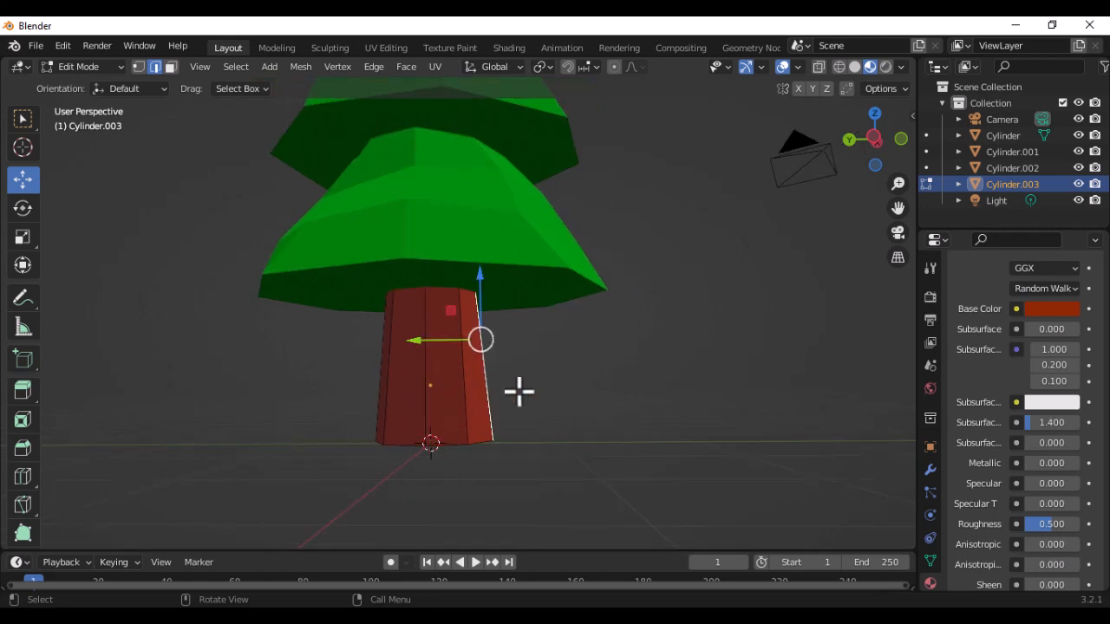
# Step: Add a horizontal loop cut around the trunk and set the number of cuts to 4
pyautogui.click(23, 476)
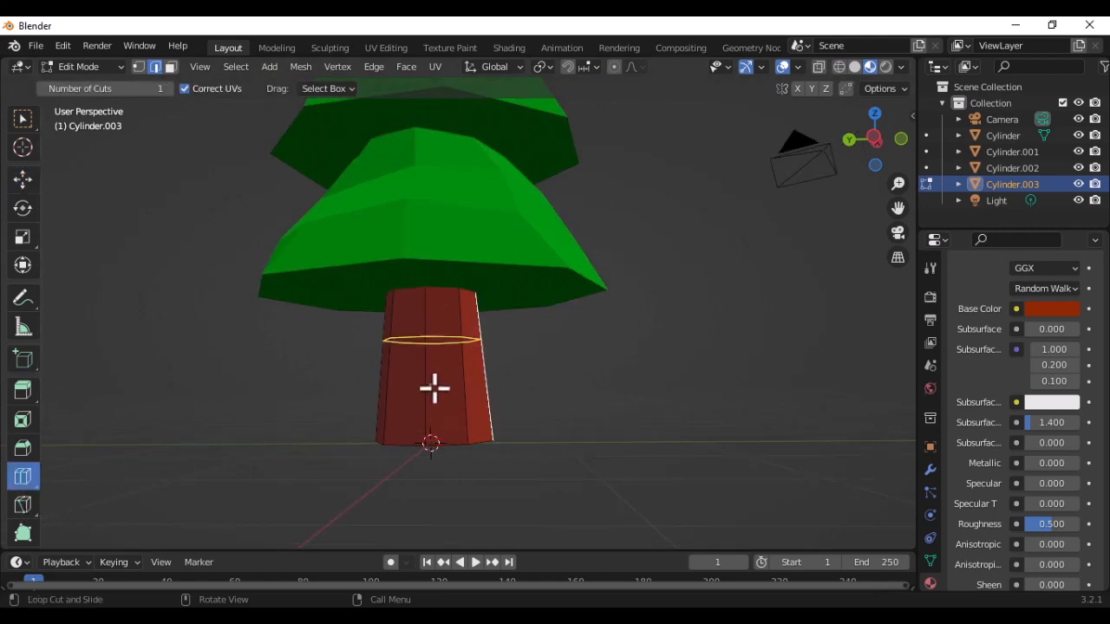
pyautogui.click(434, 386)
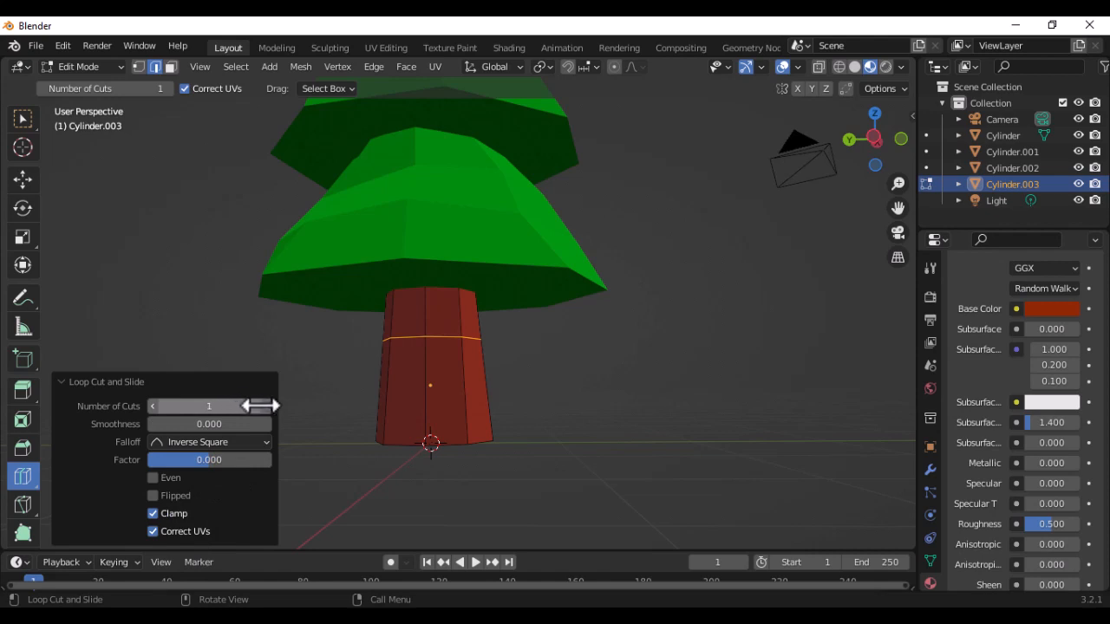
pyautogui.moveTo(260, 406); pyautogui.dragTo(286, 405)
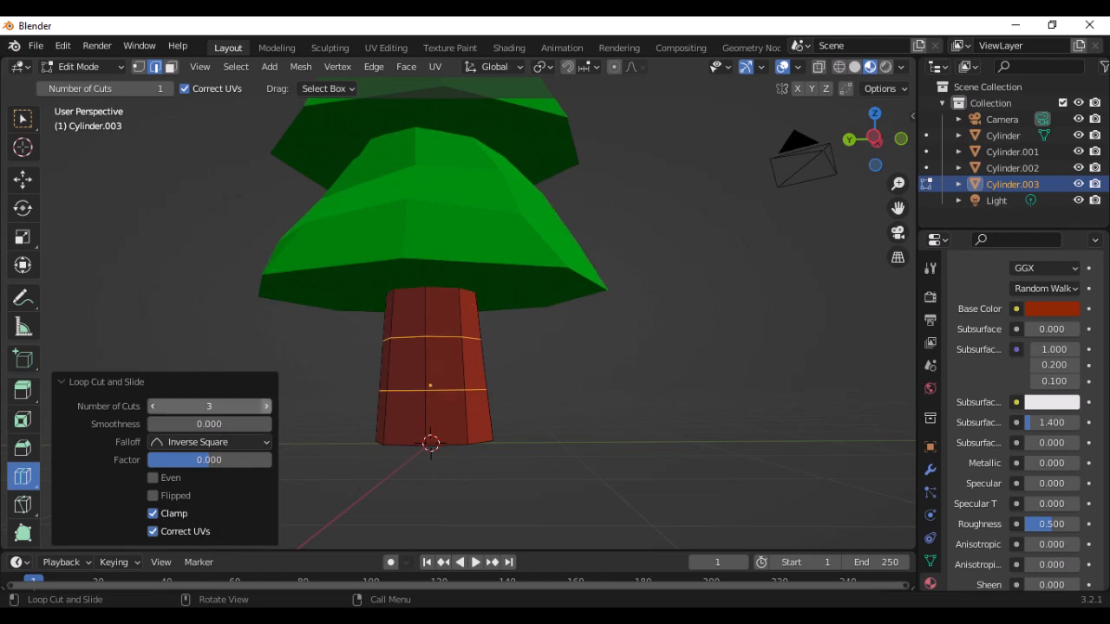
pyautogui.click(266, 407)
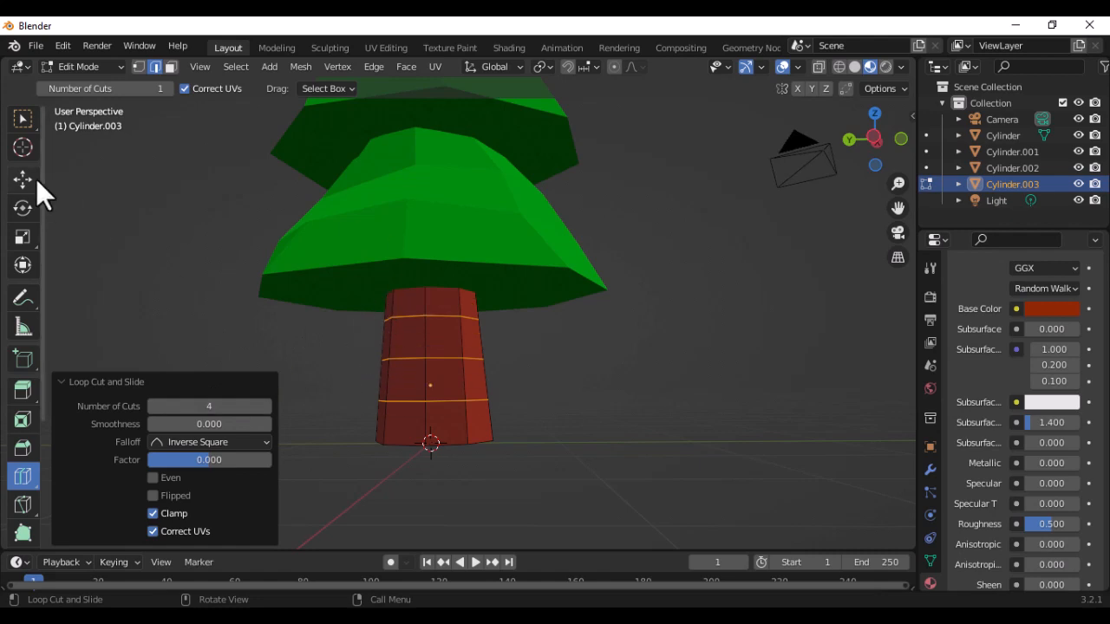
# Step: Switch to face selection and rotate an upper trunk face by about -11.6° around the X axis
pyautogui.click(23, 208)
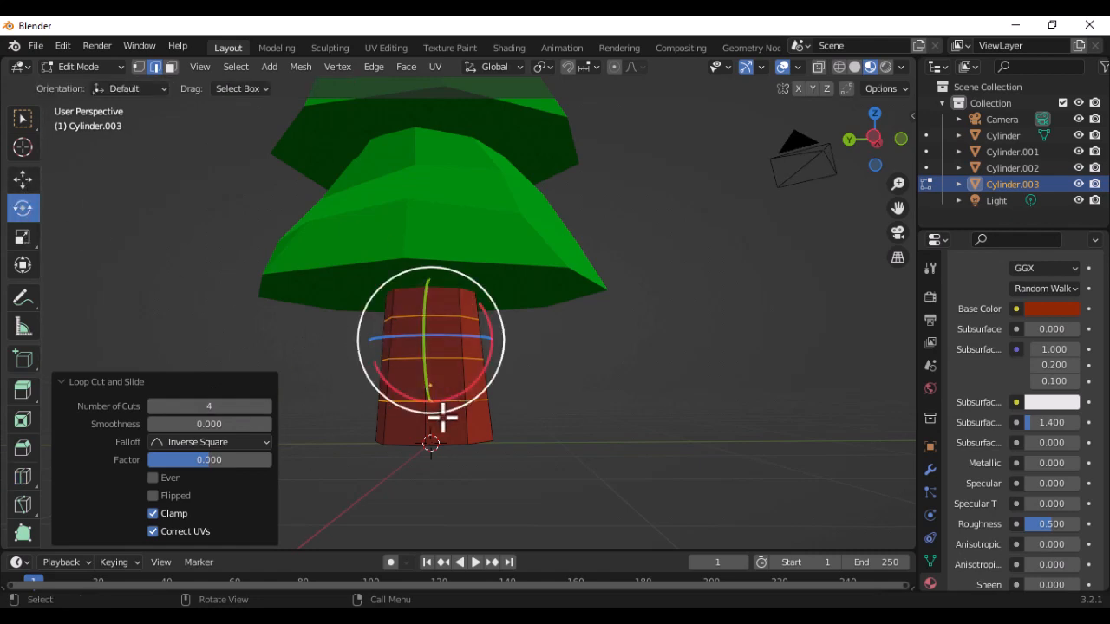
pyautogui.click(171, 67)
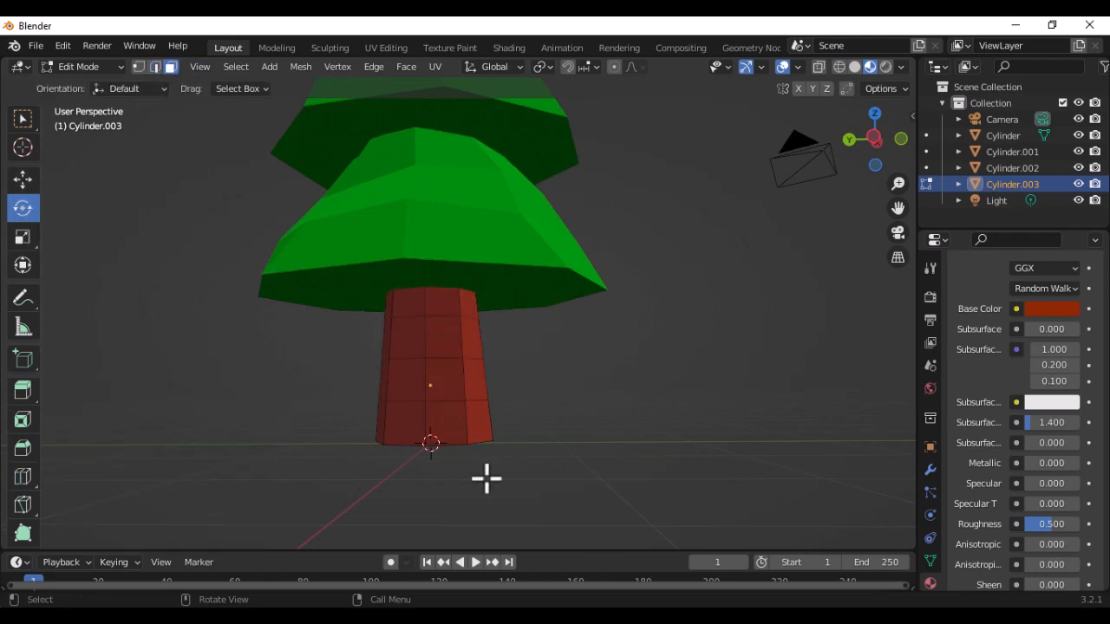
pyautogui.click(444, 378)
pyautogui.moveTo(471, 355); pyautogui.dragTo(466, 314)
pyautogui.click(411, 307)
pyautogui.moveTo(459, 391); pyautogui.dragTo(433, 339, button='middle')
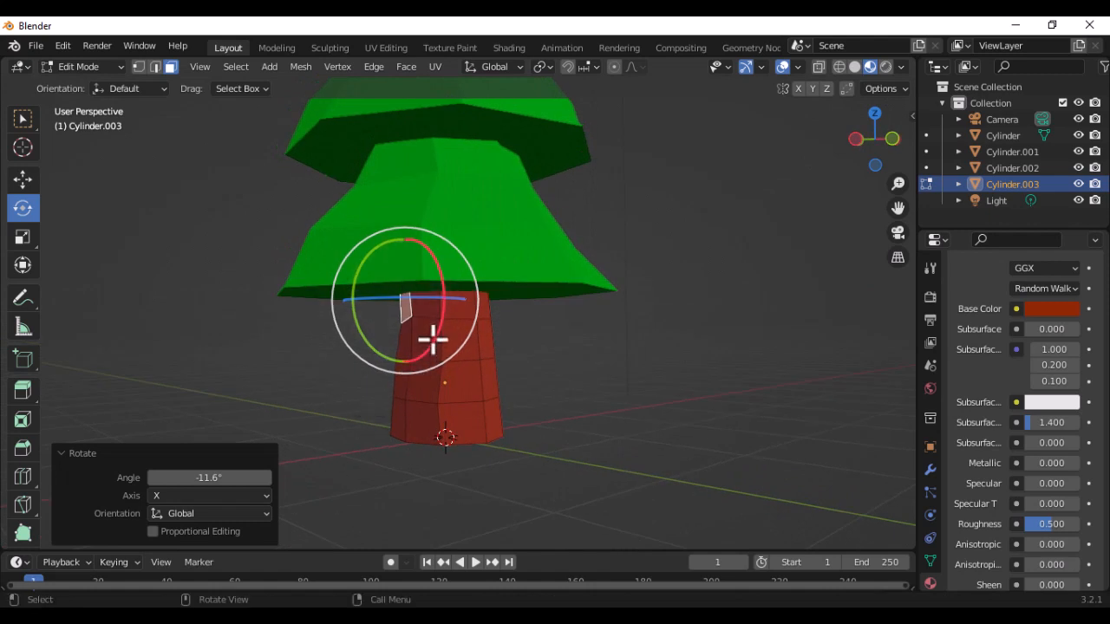
# Step: Move the upper trunk face along Y by about -0.0542 m, and shift a mid-height face on the opposite side
pyautogui.press('w')
pyautogui.click(23, 179)
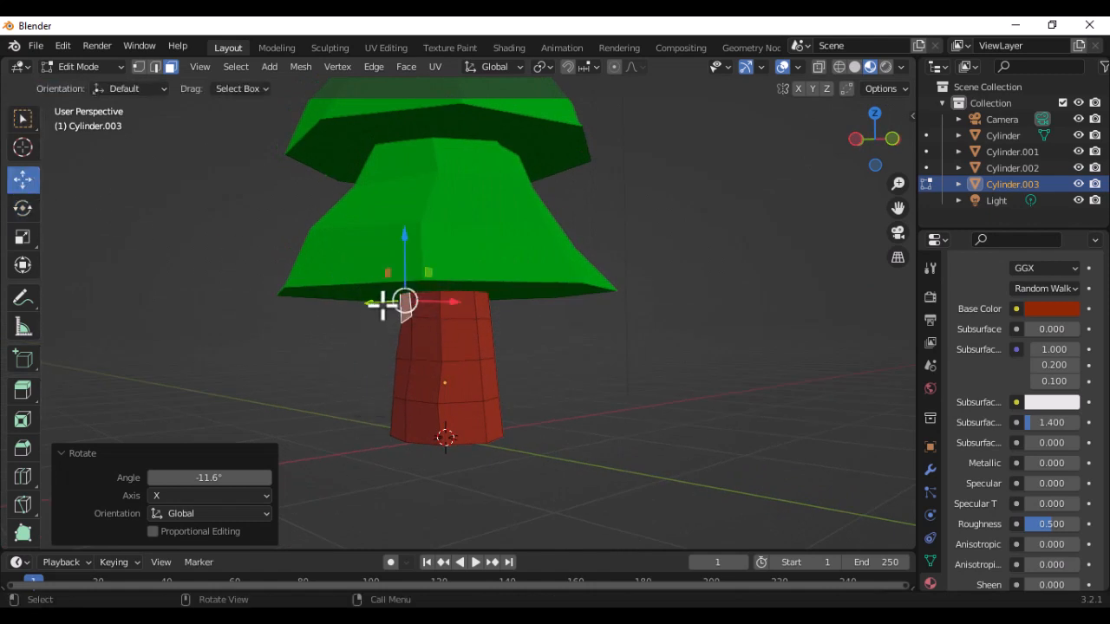
pyautogui.moveTo(383, 304); pyautogui.dragTo(387, 303)
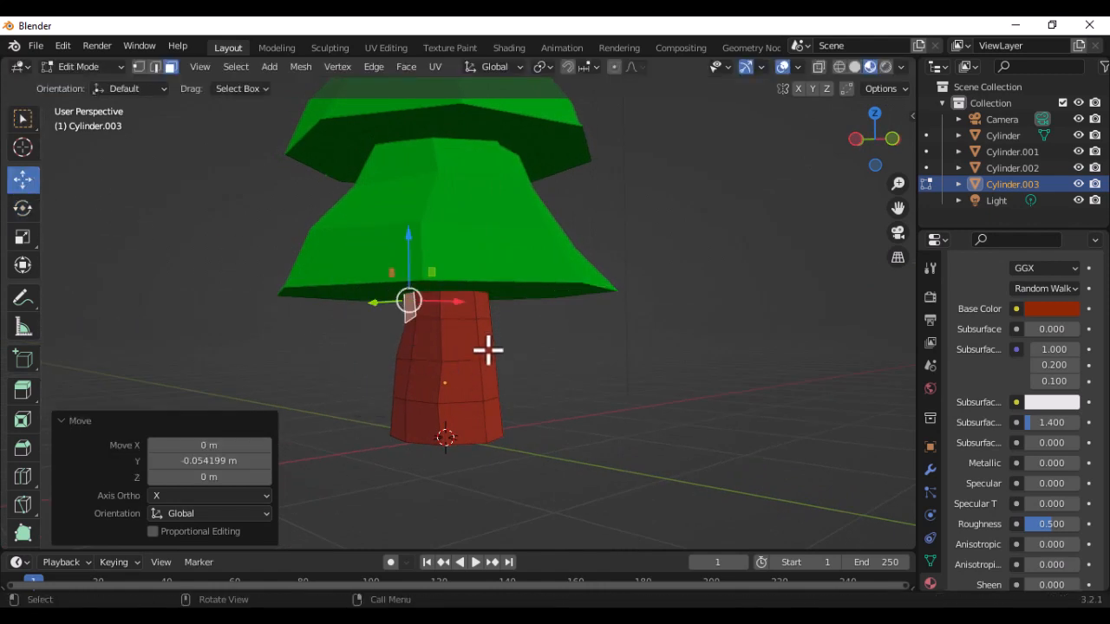
pyautogui.click(488, 350)
pyautogui.moveTo(535, 339); pyautogui.dragTo(492, 303)
# Step: Rotate a bottom-row trunk face by about 12.1° around Y, and tilt another bottom-row face farther around the trunk
pyautogui.click(23, 208)
pyautogui.click(429, 421)
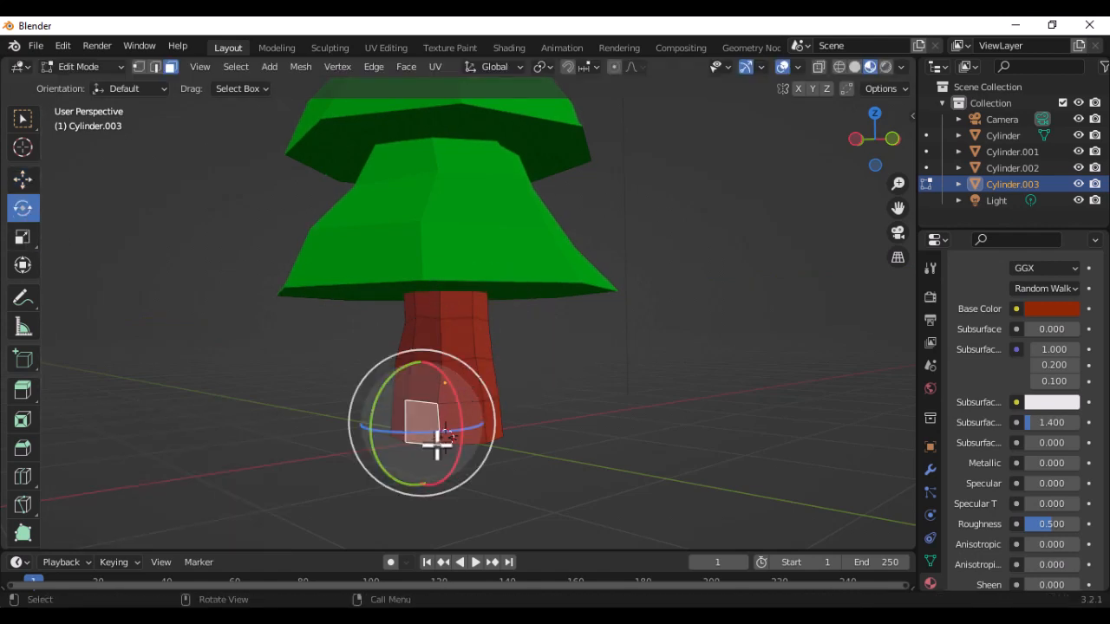
pyautogui.moveTo(416, 414); pyautogui.dragTo(401, 381)
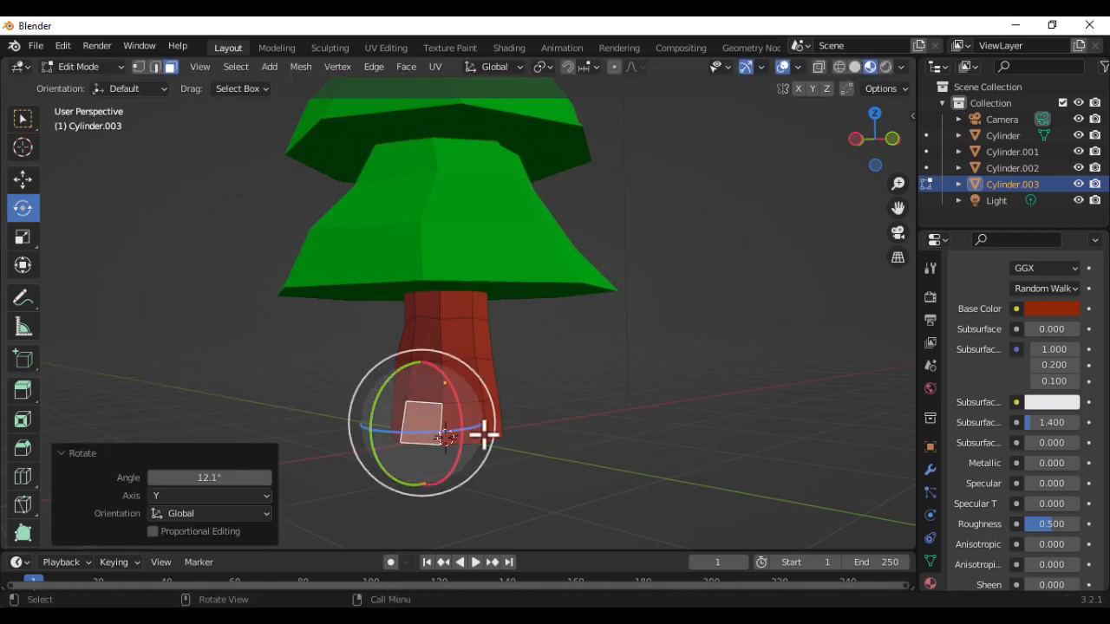
pyautogui.moveTo(512, 434); pyautogui.dragTo(404, 432, button='middle')
pyautogui.click(525, 422)
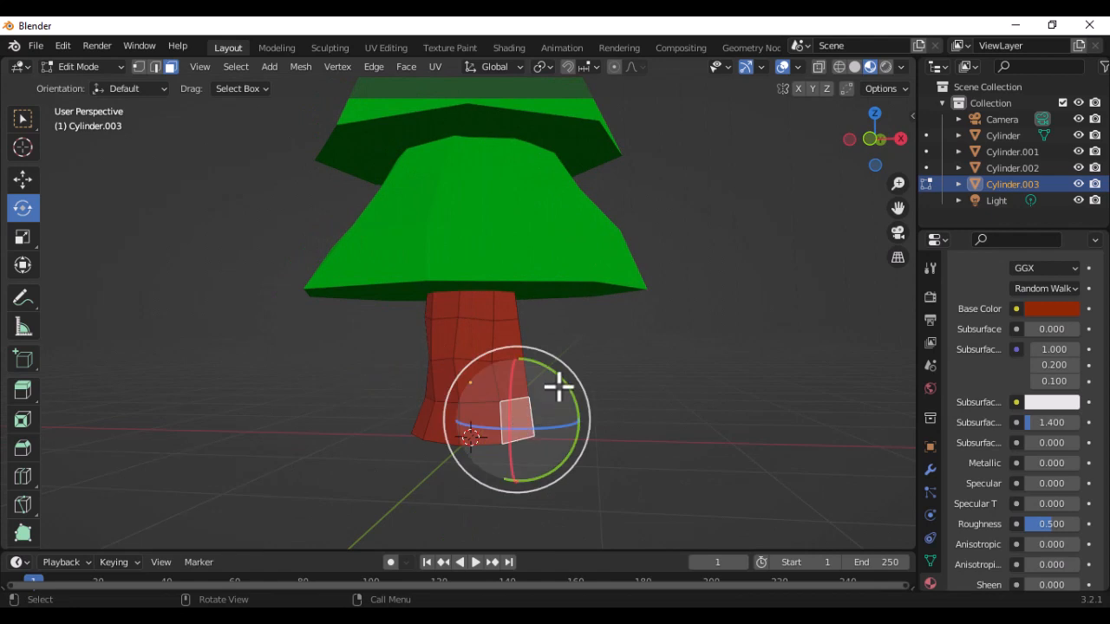
pyautogui.moveTo(558, 387); pyautogui.dragTo(587, 376)
# Step: Twist the trunk's mid-height faces unevenly, ending with a trackball rotation of about -7.45° and -4.58°
pyautogui.click(507, 337)
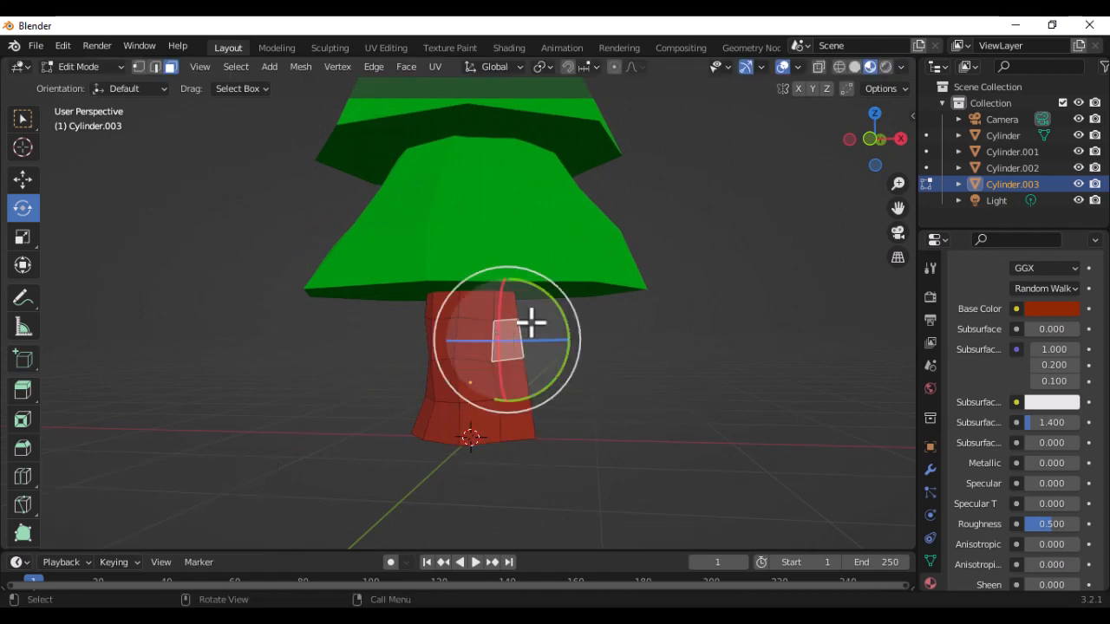
pyautogui.moveTo(531, 323); pyautogui.dragTo(526, 303)
pyautogui.moveTo(519, 362); pyautogui.dragTo(535, 361)
pyautogui.moveTo(466, 335); pyautogui.dragTo(494, 297)
pyautogui.moveTo(559, 366); pyautogui.dragTo(350, 364, button='middle')
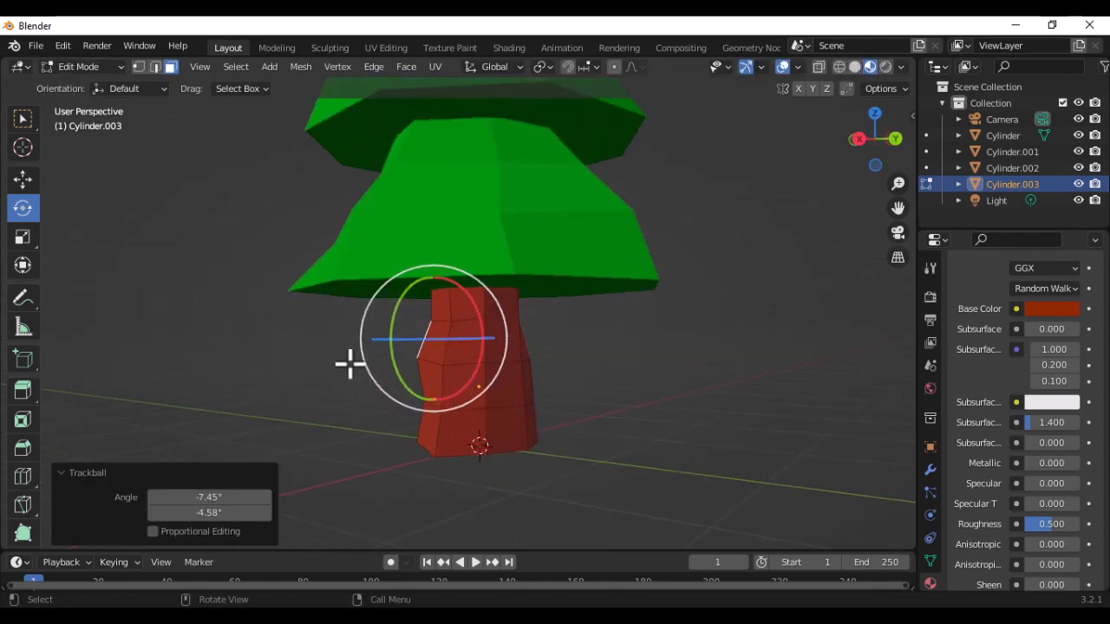
# Step: Trackball-rotate a mid-height trunk face by about -13.2° and 1.72°, and a bottom-row face by about -17.2° and -10.9°
pyautogui.click(518, 354)
pyautogui.moveTo(513, 371); pyautogui.dragTo(520, 354)
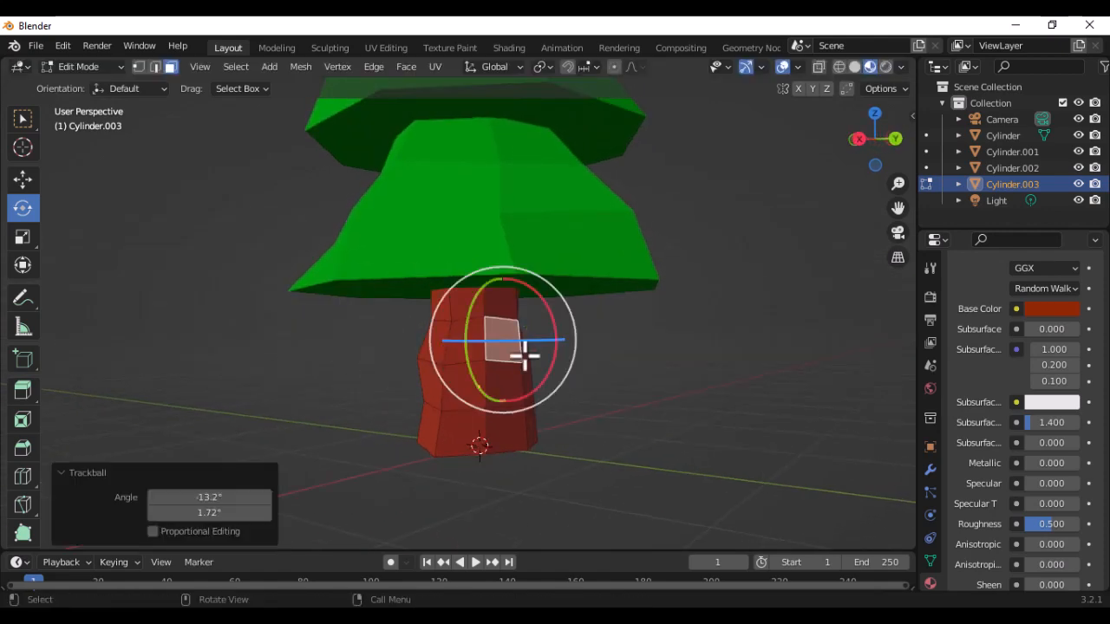
pyautogui.click(471, 413)
pyautogui.moveTo(508, 400); pyautogui.dragTo(471, 347)
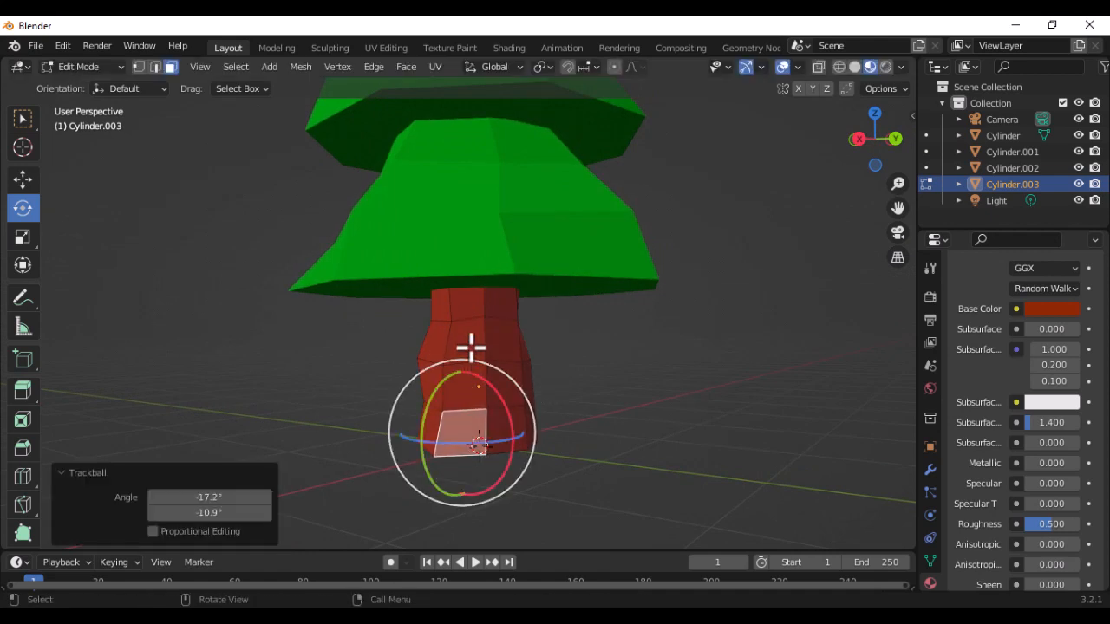
# Step: Trackball-rotate another mid-height trunk face by about 6.88° and -10.3°, and rotate an adjacent bottom-row face about 16.1° around X
pyautogui.click(471, 347)
pyautogui.moveTo(540, 371); pyautogui.dragTo(536, 367)
pyautogui.moveTo(464, 328); pyautogui.dragTo(465, 331)
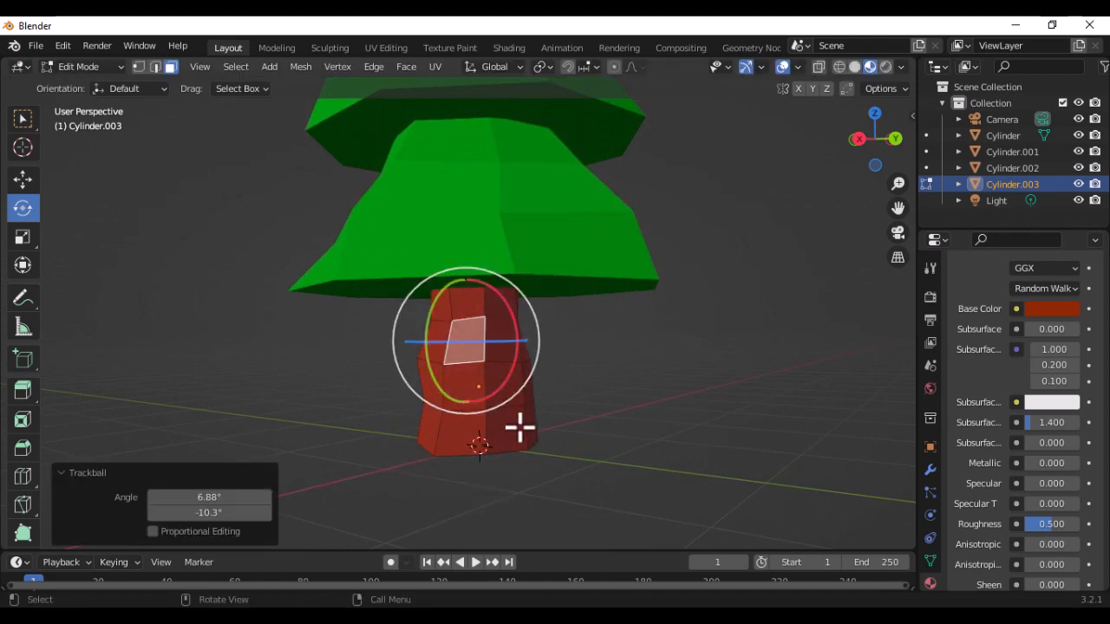
pyautogui.click(516, 425)
pyautogui.moveTo(575, 414); pyautogui.dragTo(527, 391)
pyautogui.moveTo(497, 398); pyautogui.dragTo(523, 378)
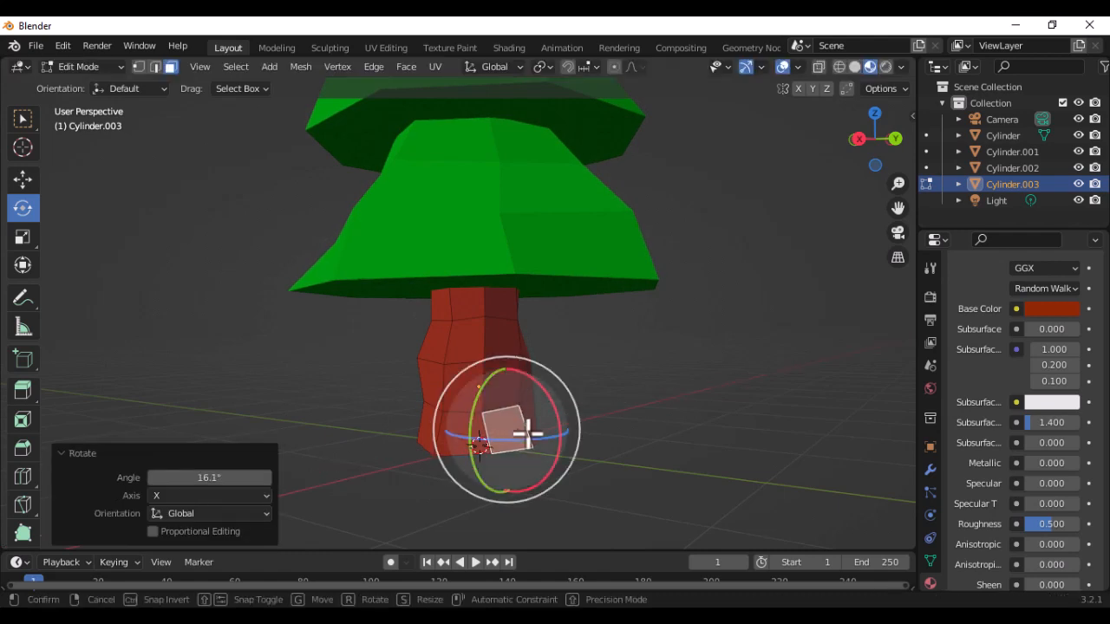
# Step: Twist the bottom-row face freely, and move the selection at the trunk's base along Y by about 0.0068 m
pyautogui.moveTo(527, 434); pyautogui.dragTo(569, 439)
pyautogui.click(22, 180)
pyautogui.moveTo(569, 439); pyautogui.dragTo(433, 395, button='middle')
pyautogui.moveTo(486, 328); pyautogui.dragTo(478, 362, button='middle')
pyautogui.scroll(-5, 521, 342)
pyautogui.scroll(1, 576, 328)
pyautogui.keyDown('shift'); pyautogui.moveTo(575, 328); pyautogui.dragTo(607, 374, button='middle'); pyautogui.keyUp('shift')
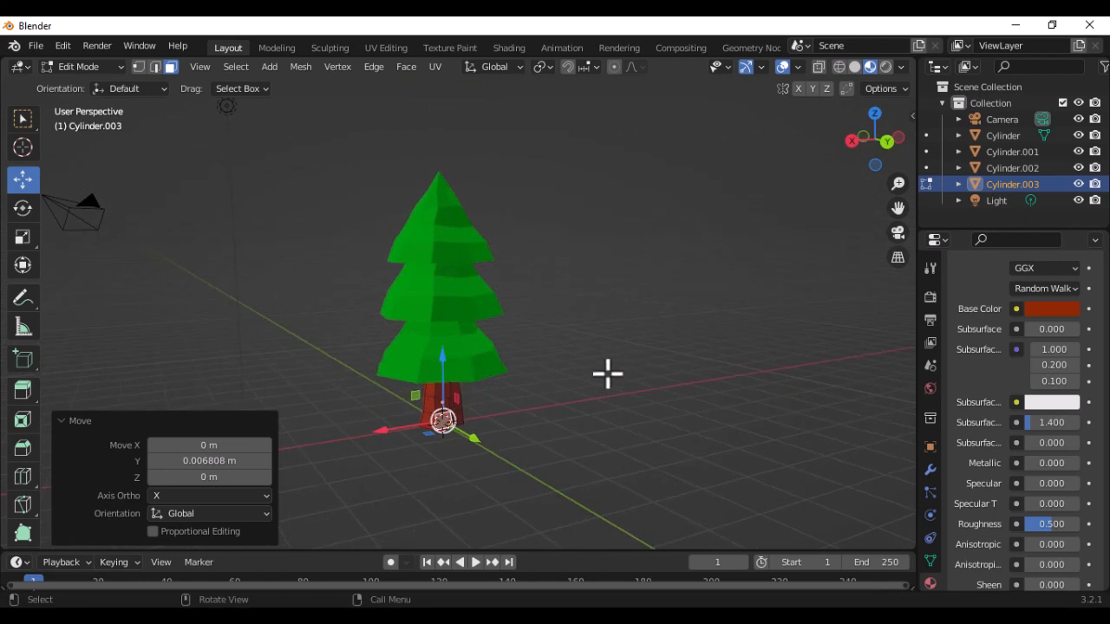